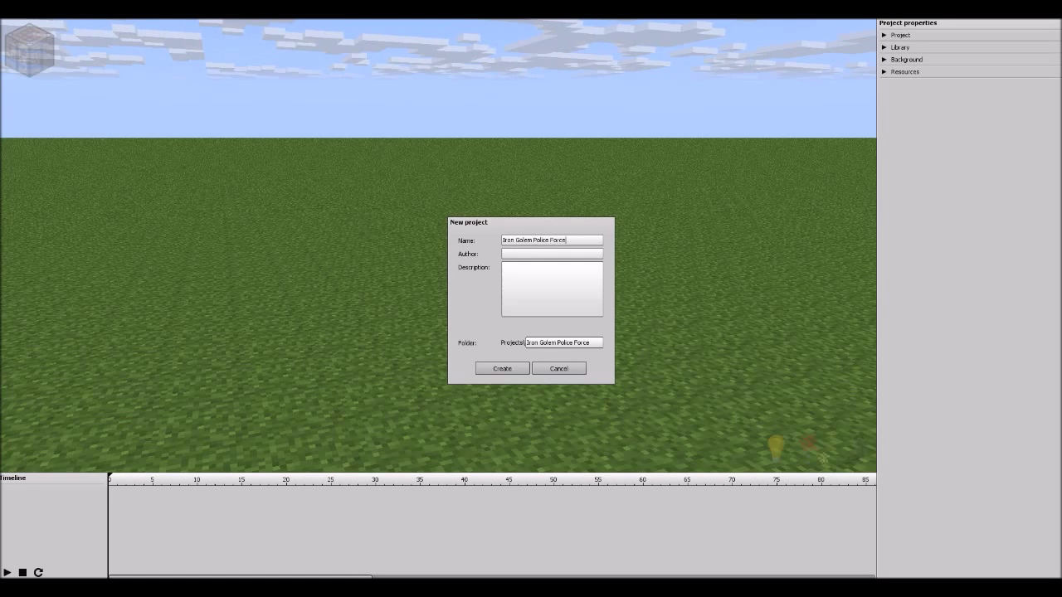
Create the project "Iron Golem Police Force" and hide the ground and clouds in its background.
{"action": "key", "text": "Return"}
{"action": "left_click", "coordinate": [906, 59]}
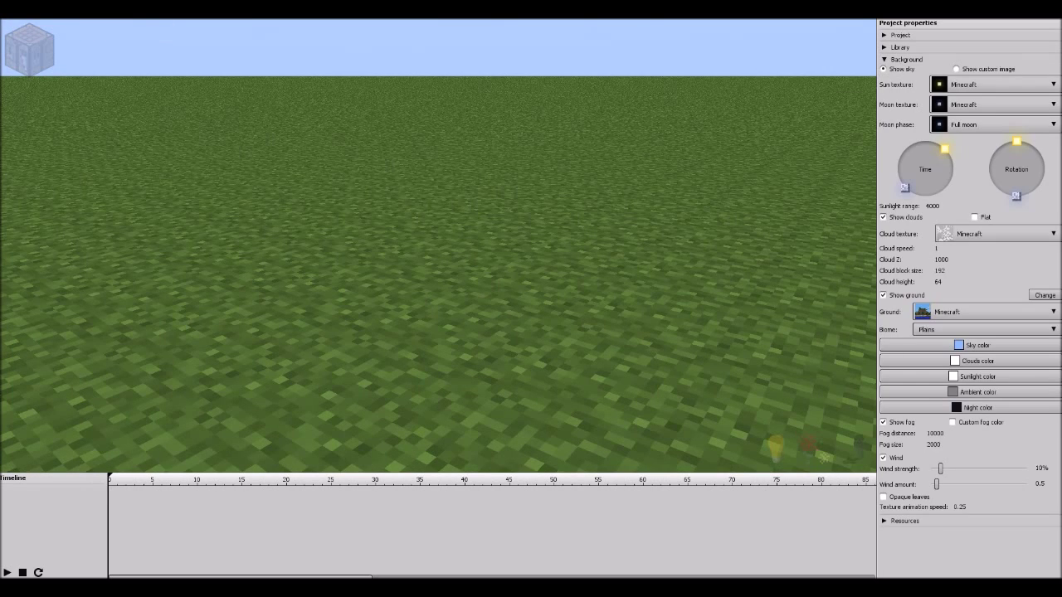
{"action": "left_click", "coordinate": [884, 295]}
{"action": "left_click", "coordinate": [883, 216]}
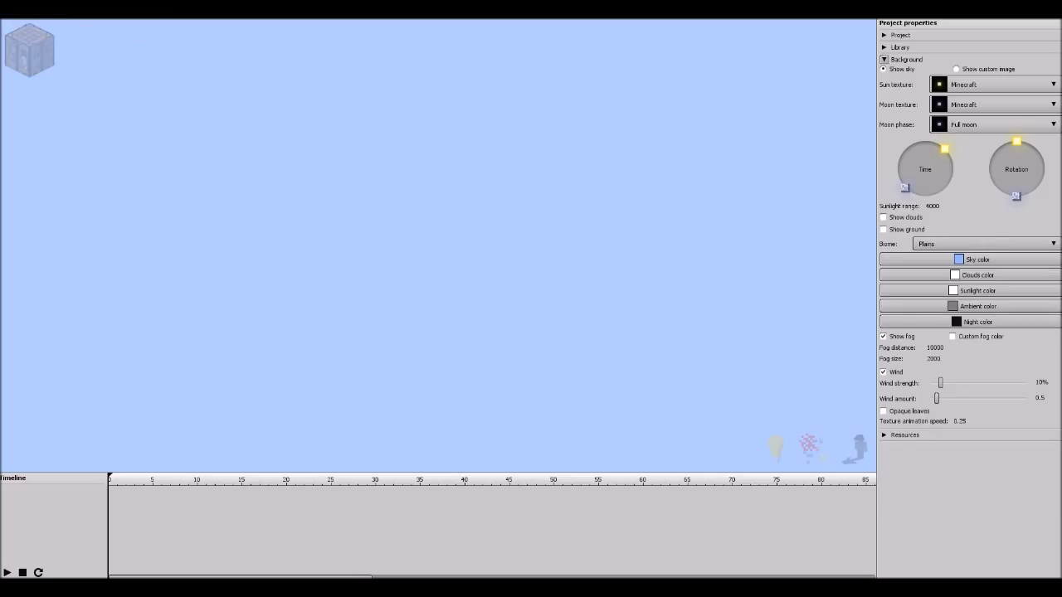
{"action": "left_click", "coordinate": [905, 58]}
Add a human character to the scene and name it Irongolempolice in the library.
{"action": "left_click", "coordinate": [899, 47]}
{"action": "left_click", "coordinate": [899, 48]}
{"action": "left_click", "coordinate": [67, 48]}
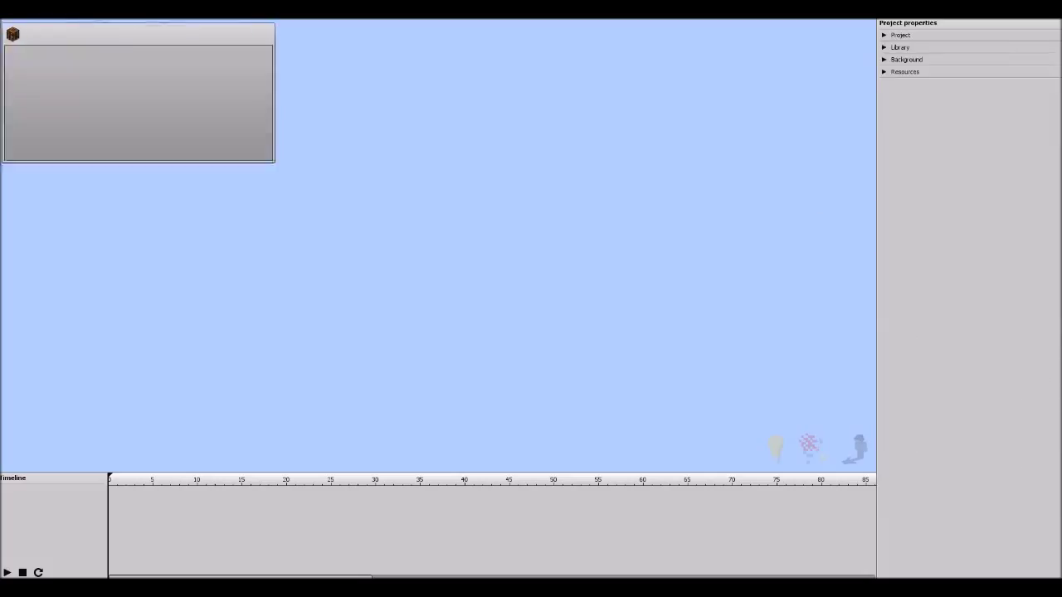
{"action": "left_click", "coordinate": [28, 66]}
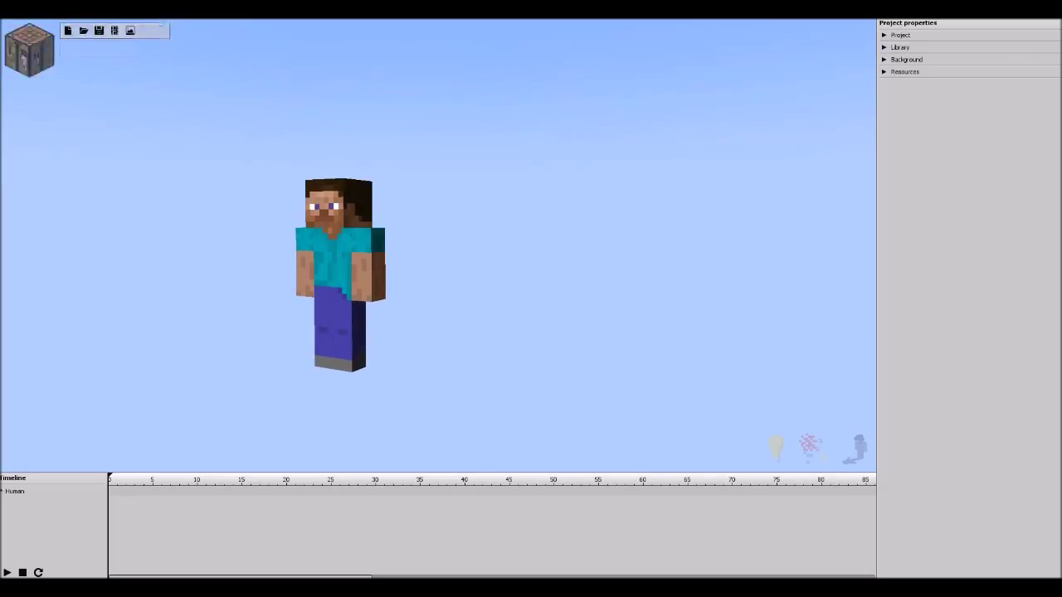
{"action": "left_click", "coordinate": [900, 47]}
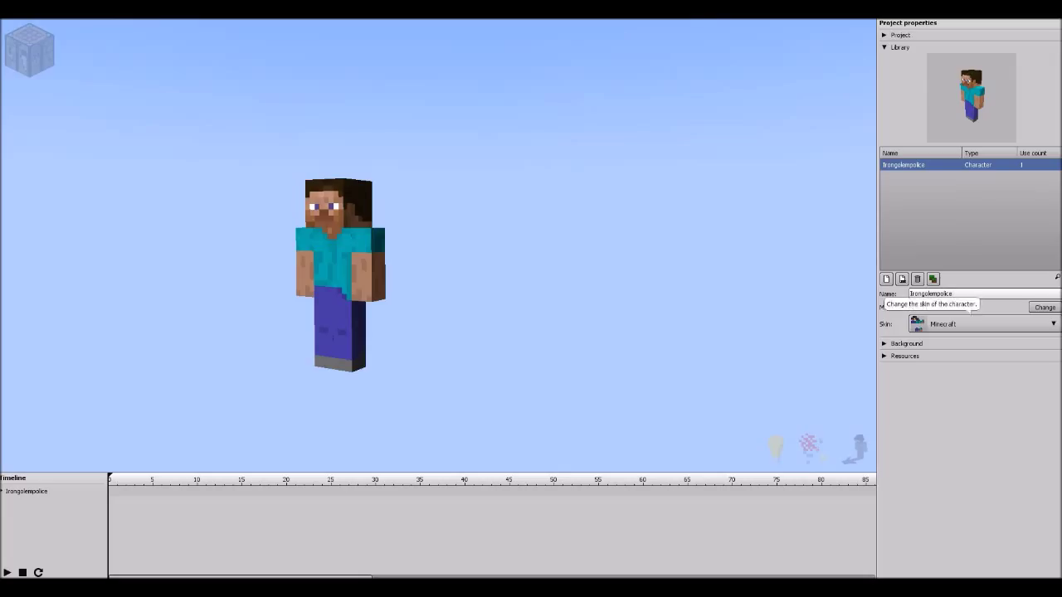
Change the Irongolempolice character's model to Iron golem.
{"action": "left_click", "coordinate": [1045, 307]}
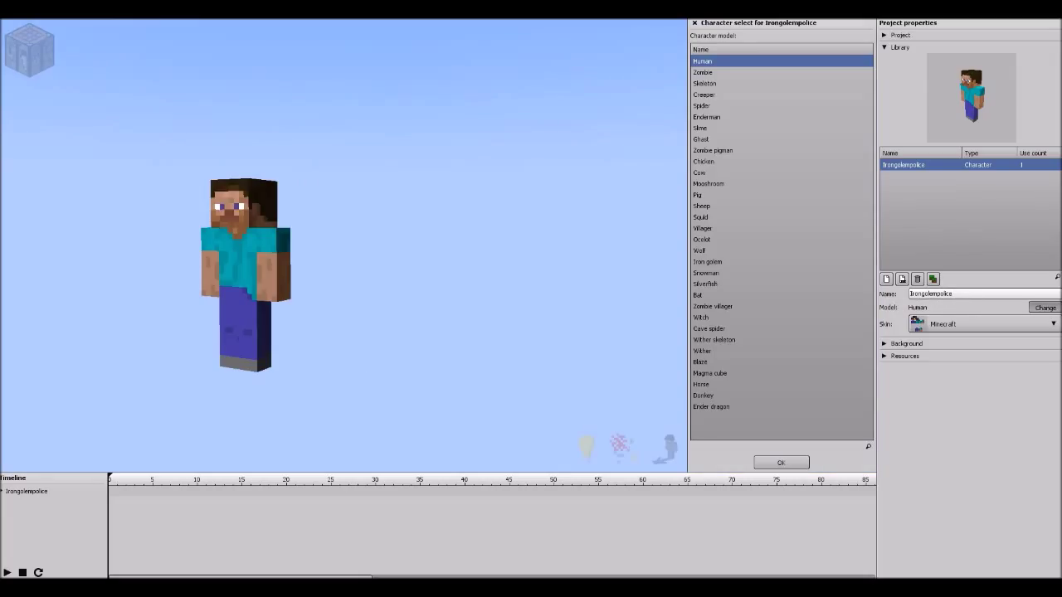
{"action": "left_click", "coordinate": [707, 261]}
{"action": "key", "text": "Return"}
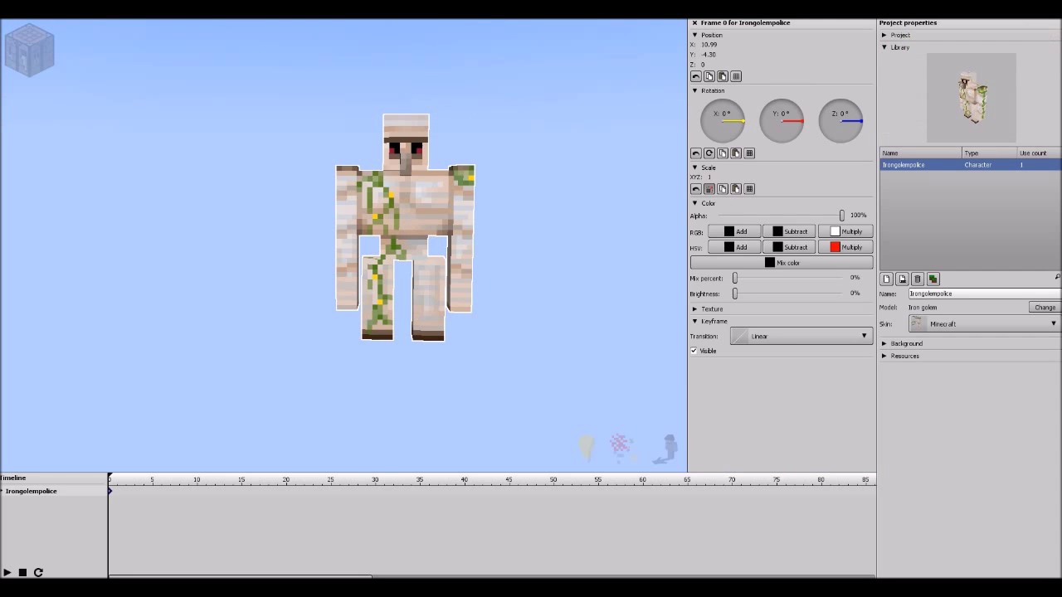
{"action": "key", "text": "Escape"}
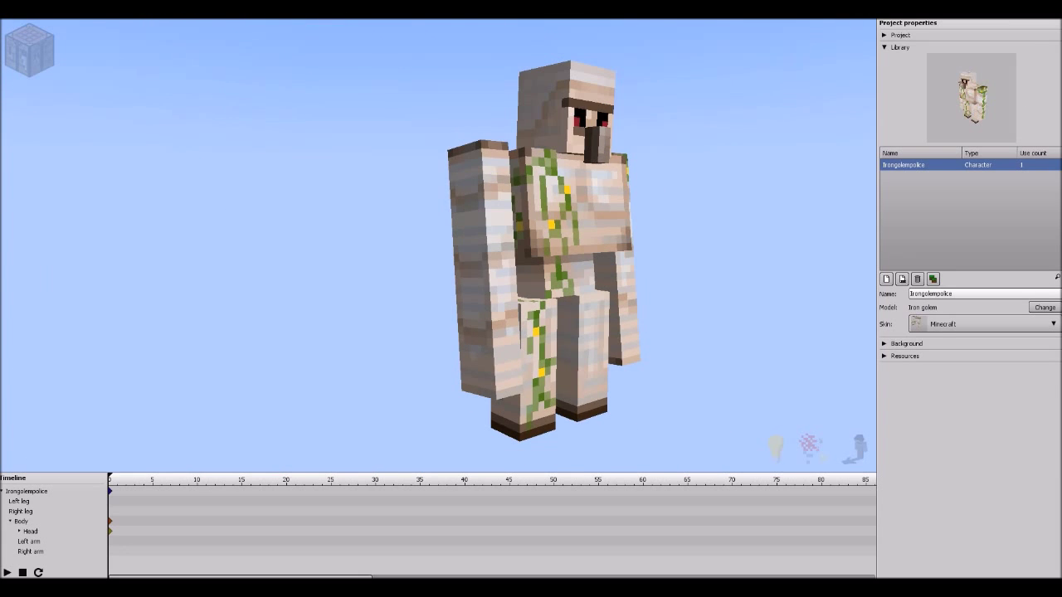
Start browsing for a skin image for the character and open Minecraft's resourcepacks folder in File Explorer.
{"action": "left_click", "coordinate": [983, 323]}
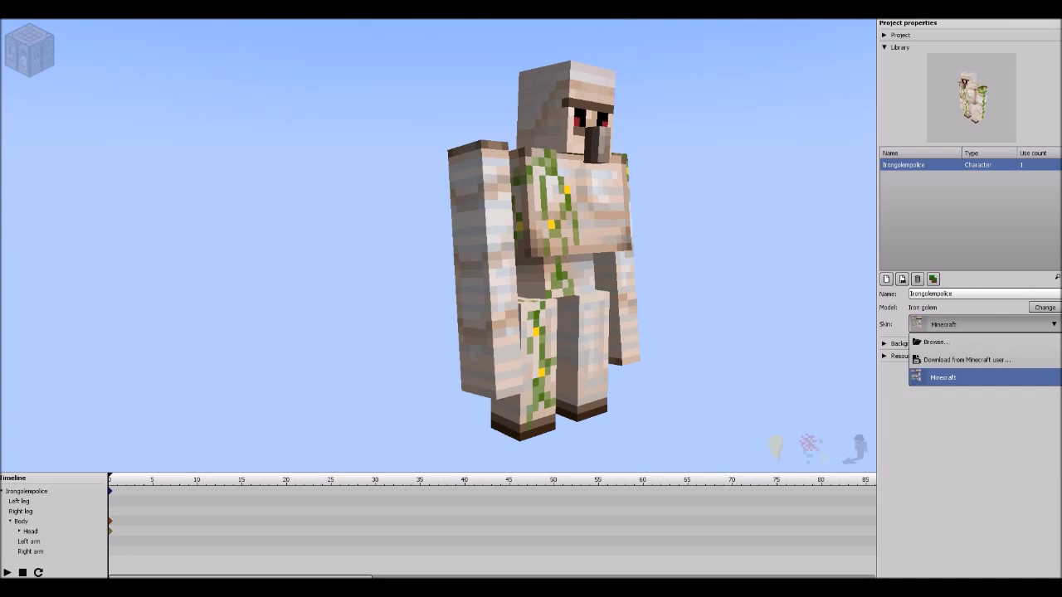
{"action": "left_click", "coordinate": [936, 342]}
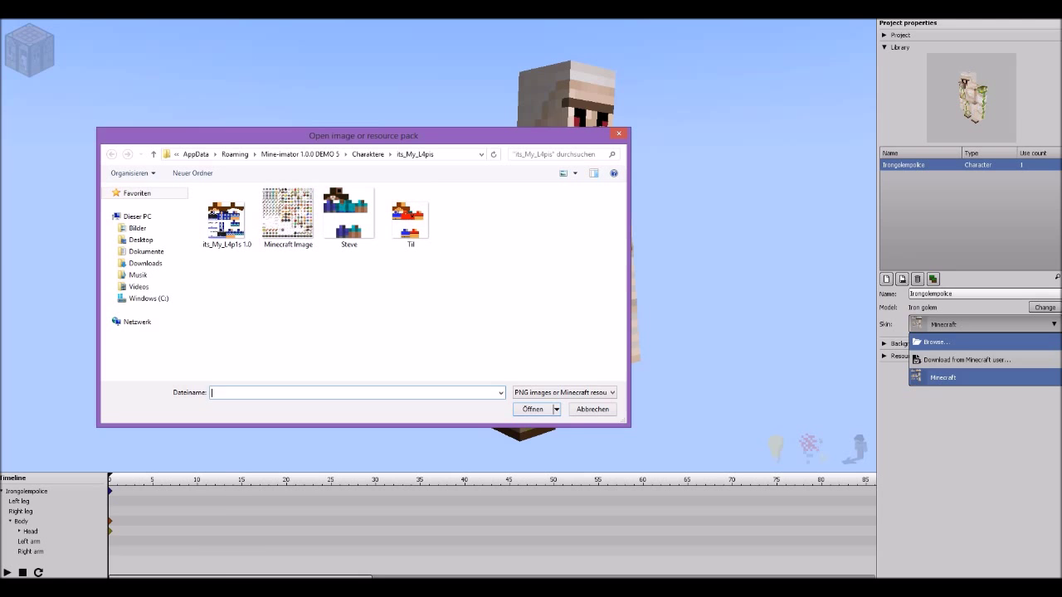
{"action": "key", "text": "super+r"}
{"action": "key", "text": "Return"}
{"action": "key", "text": "Return"}
{"action": "key", "text": "r"}
{"action": "key", "text": "Return"}
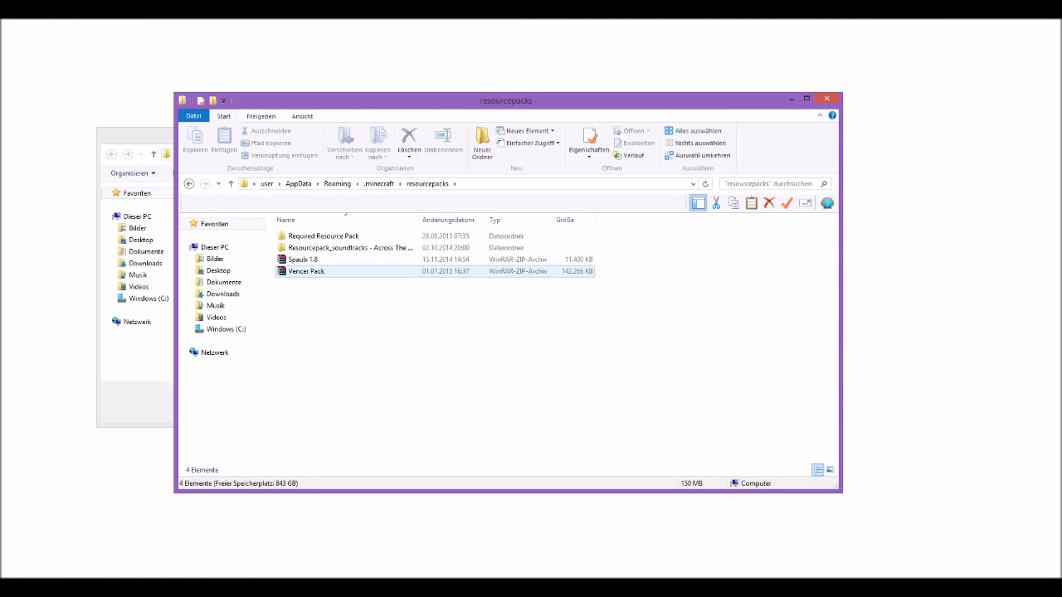
Open the Spaulx 1.8 archive in WinRAR and enter its assets folder.
{"action": "key", "text": "Up"}
{"action": "key", "text": "Down"}
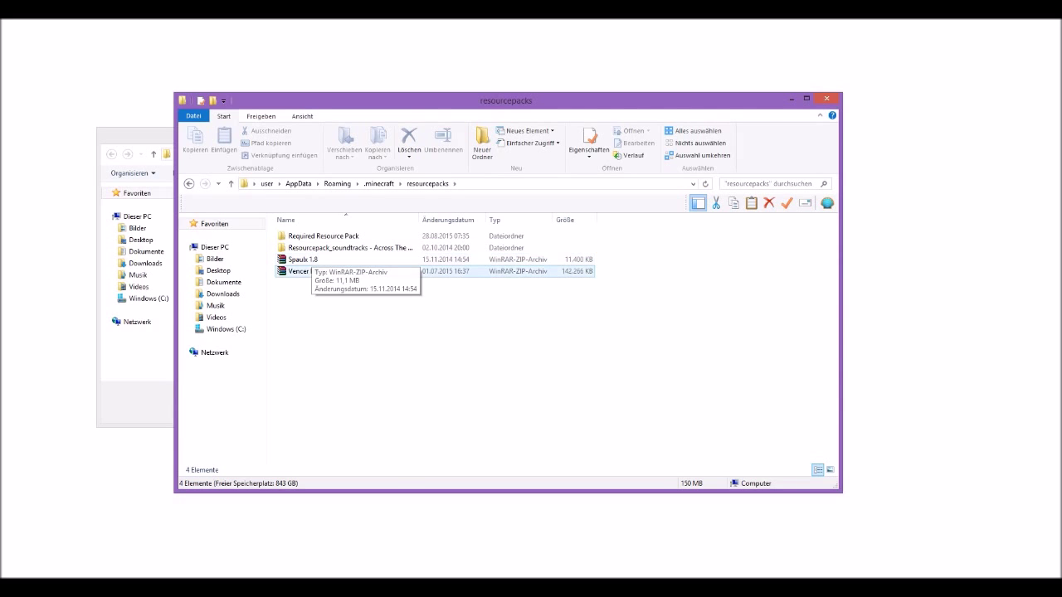
{"action": "key", "text": "Up"}
{"action": "key", "text": "Return"}
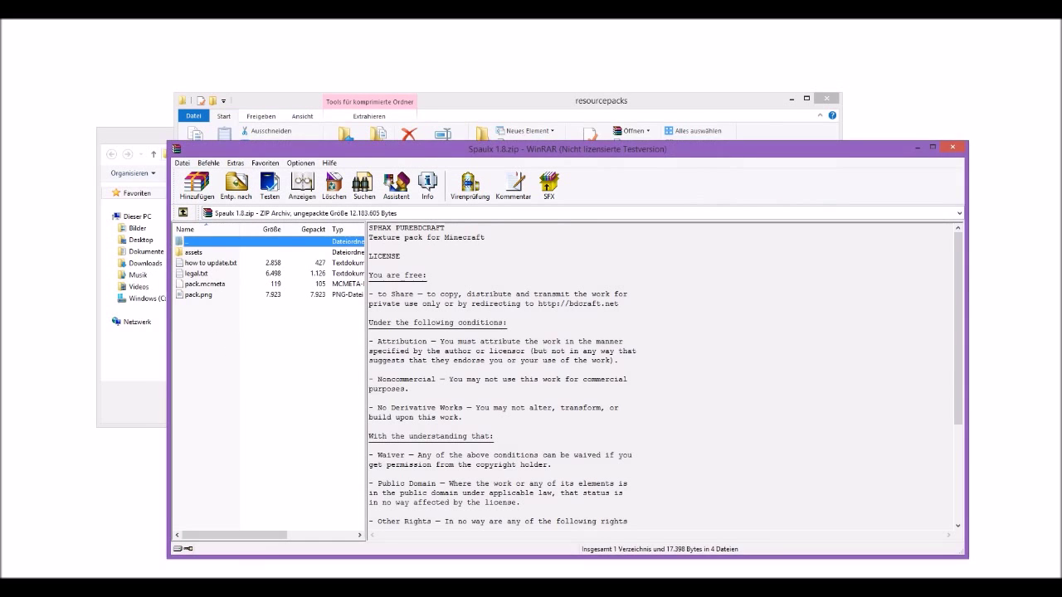
{"action": "key", "text": "Escape"}
{"action": "key", "text": "Down"}
{"action": "key", "text": "Return"}
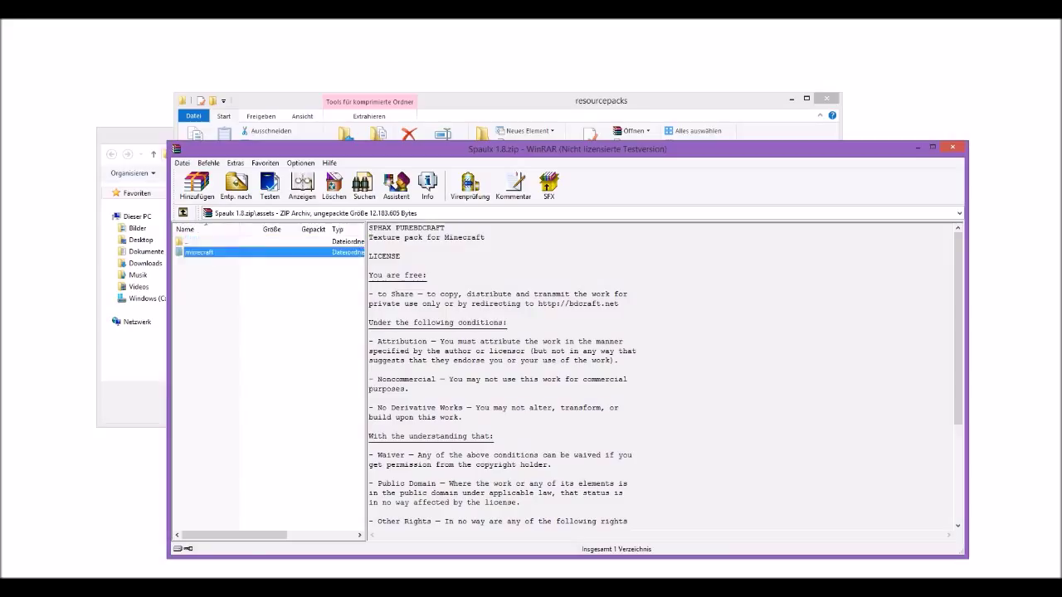
Go into the archive's minecraft\textures\entity folder.
{"action": "key", "text": "Down"}
{"action": "key", "text": "Return"}
{"action": "key", "text": "Down"}
{"action": "key", "text": "Down"}
{"action": "key", "text": "Down"}
{"action": "key", "text": "Down"}
{"action": "key", "text": "Return"}
{"action": "key", "text": "BackSpace"}
{"action": "key", "text": "Down"}
{"action": "key", "text": "Down"}
{"action": "key", "text": "Down"}
{"action": "key", "text": "Down"}
{"action": "key", "text": "Return"}
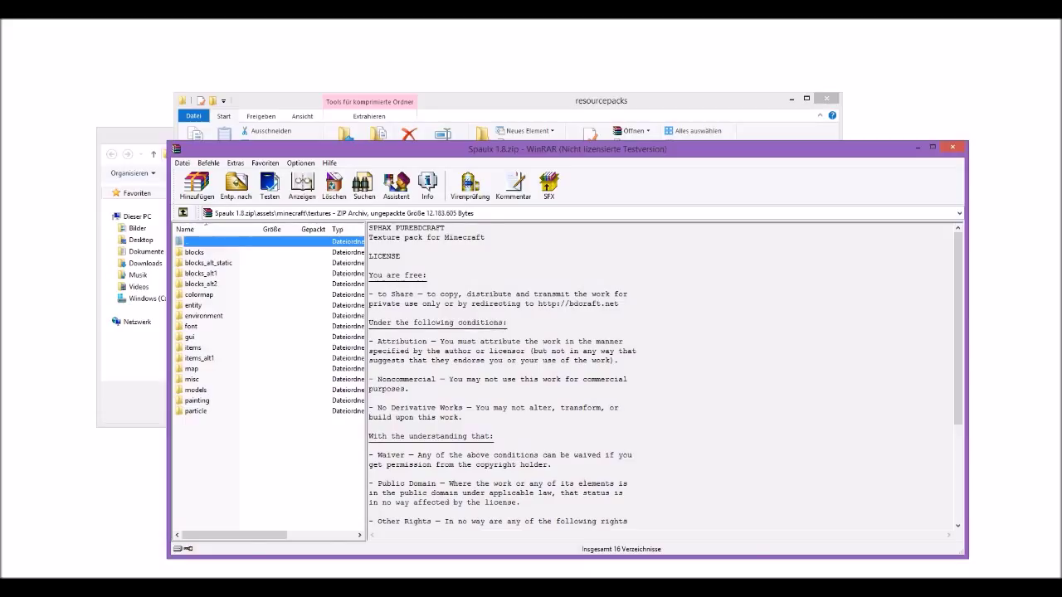
{"action": "key", "text": "e"}
{"action": "key", "text": "Return"}
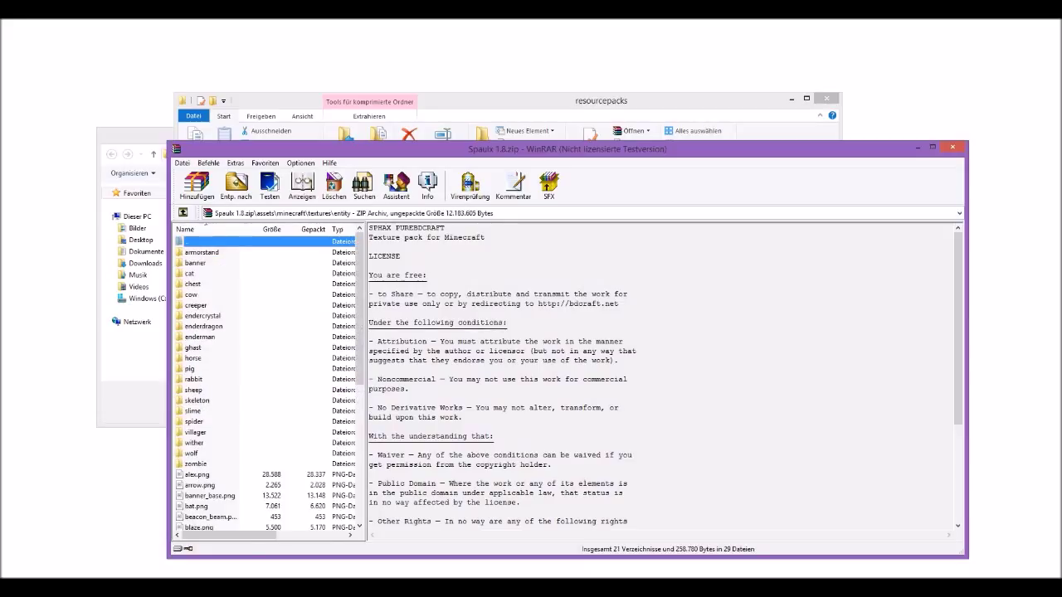
Find and select iron_golem.png among the archive's entity textures.
{"action": "scroll", "coordinate": [265, 383], "scroll_direction": "down", "scroll_amount": 7}
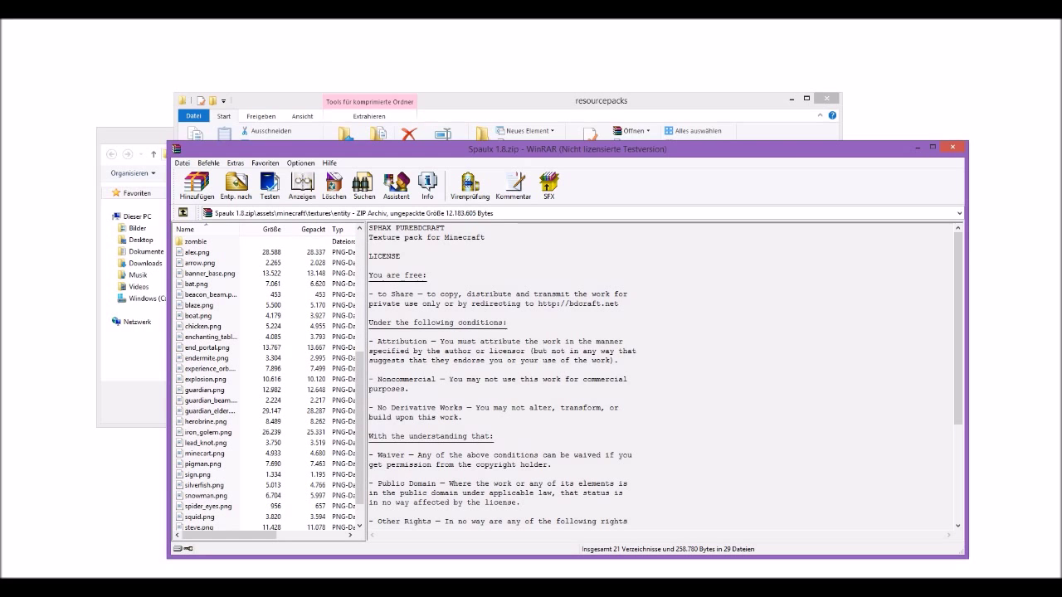
{"action": "left_click", "coordinate": [208, 432]}
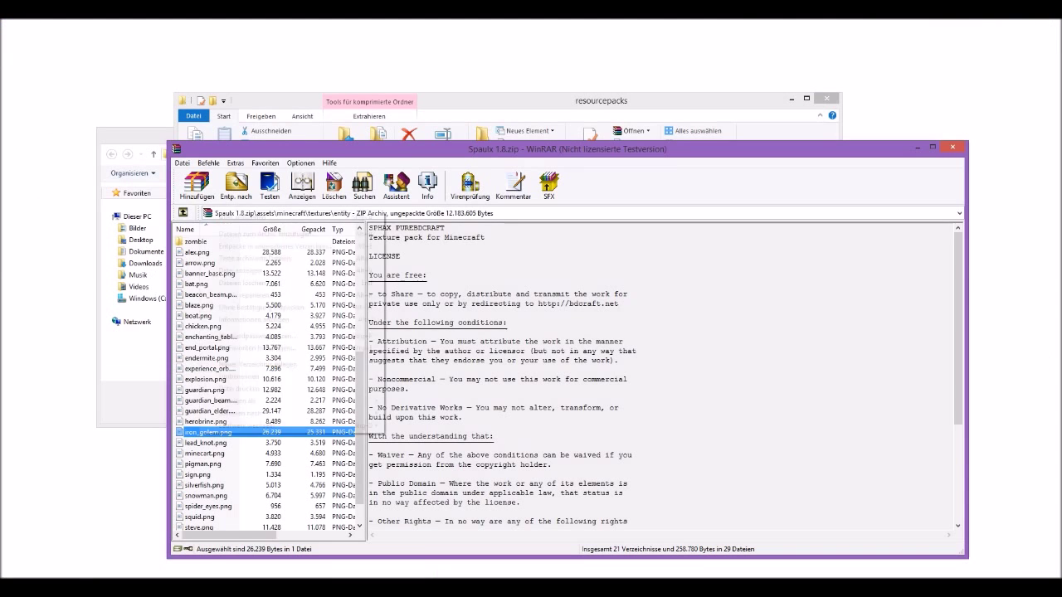
{"action": "right_click", "coordinate": [199, 433]}
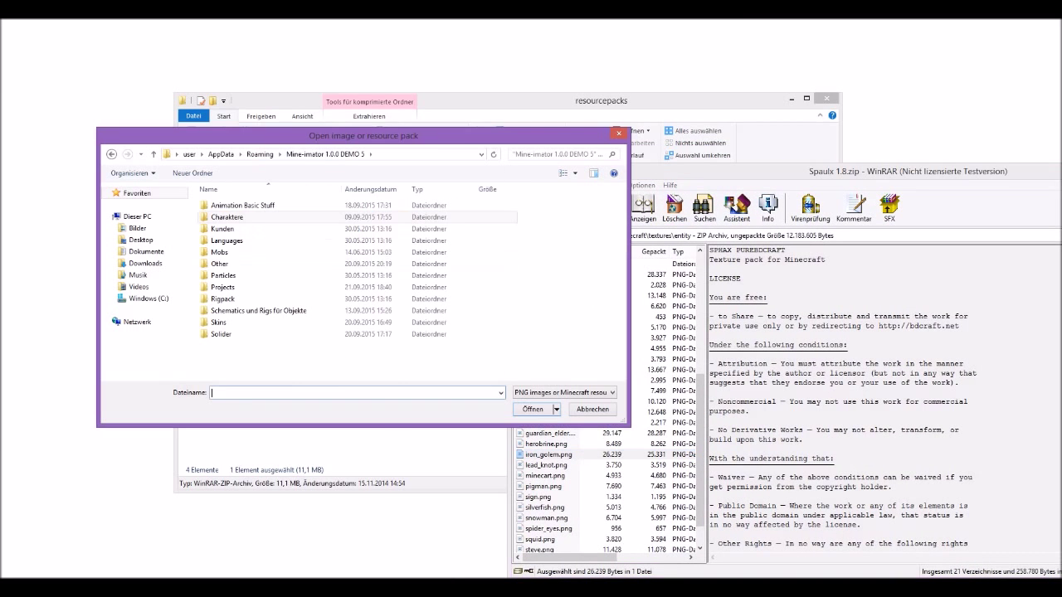
Create a folder named Mobskins inside the Mine-imator 1.0.0 DEMO 5 folder and open it.
{"action": "right_click", "coordinate": [233, 354]}
{"action": "mouse_move", "coordinate": [274, 470]}
{"action": "left_click", "coordinate": [415, 319]}
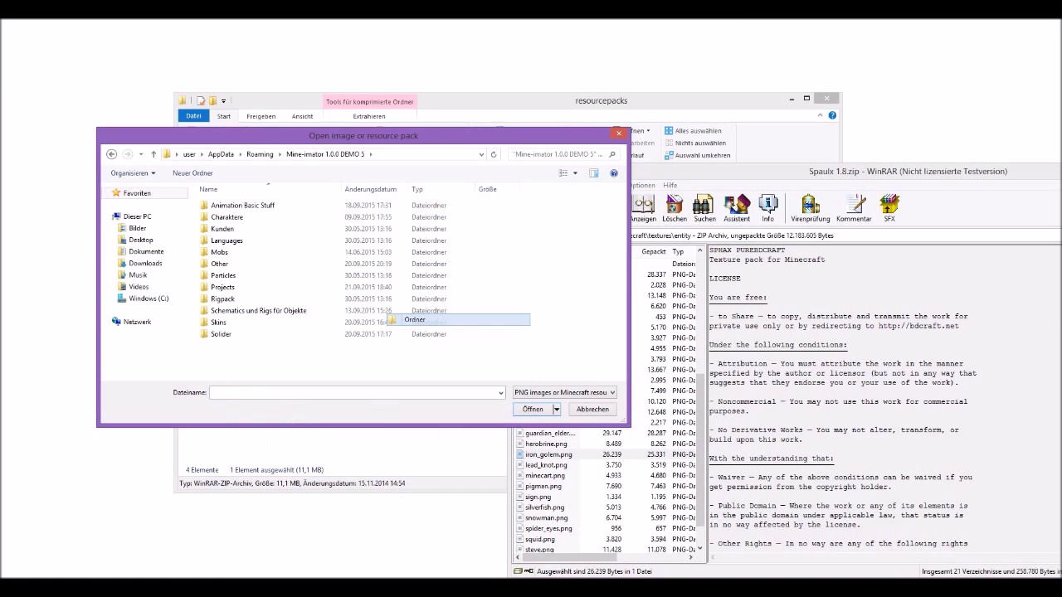
{"action": "right_click", "coordinate": [226, 264]}
{"action": "key", "text": "Escape"}
{"action": "type", "text": "Mobskins"}
{"action": "key", "text": "Return"}
{"action": "key", "text": "Return"}
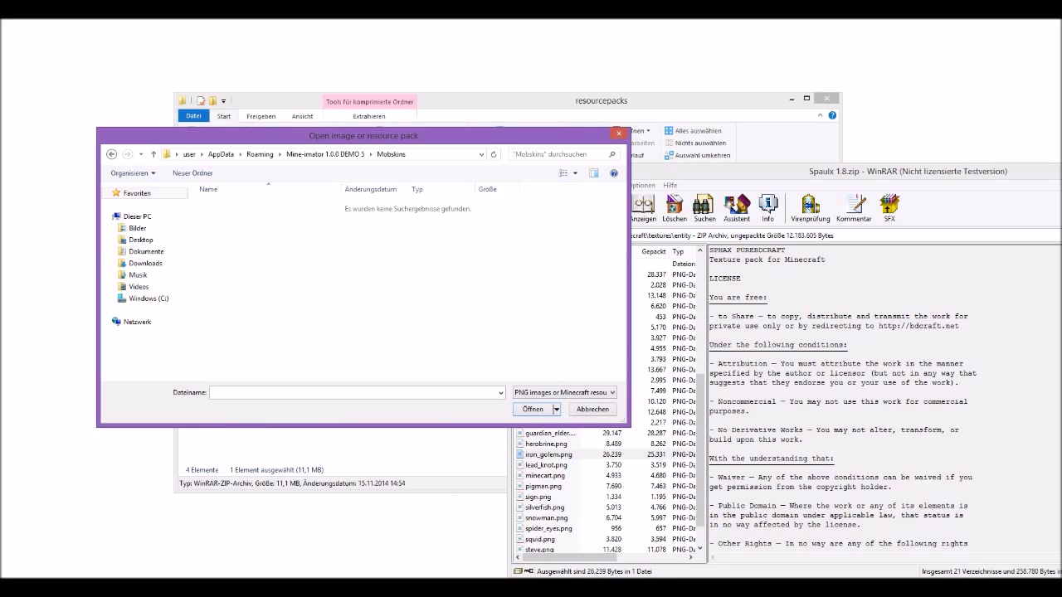
Extract iron_golem.png from the archive into the resourcepacks folder.
{"action": "left_click", "coordinate": [548, 455]}
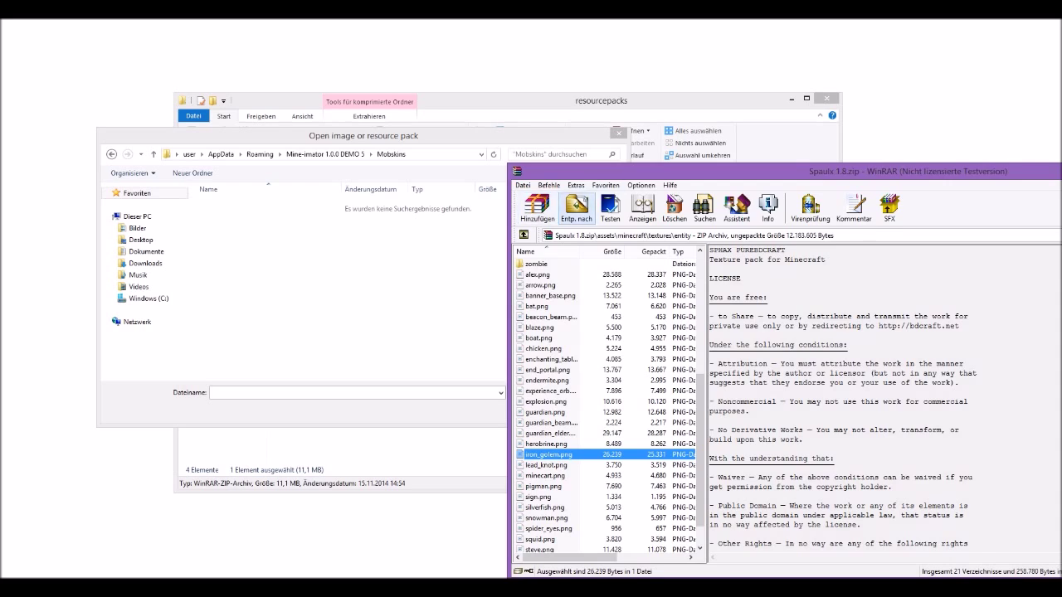
{"action": "left_click", "coordinate": [332, 100]}
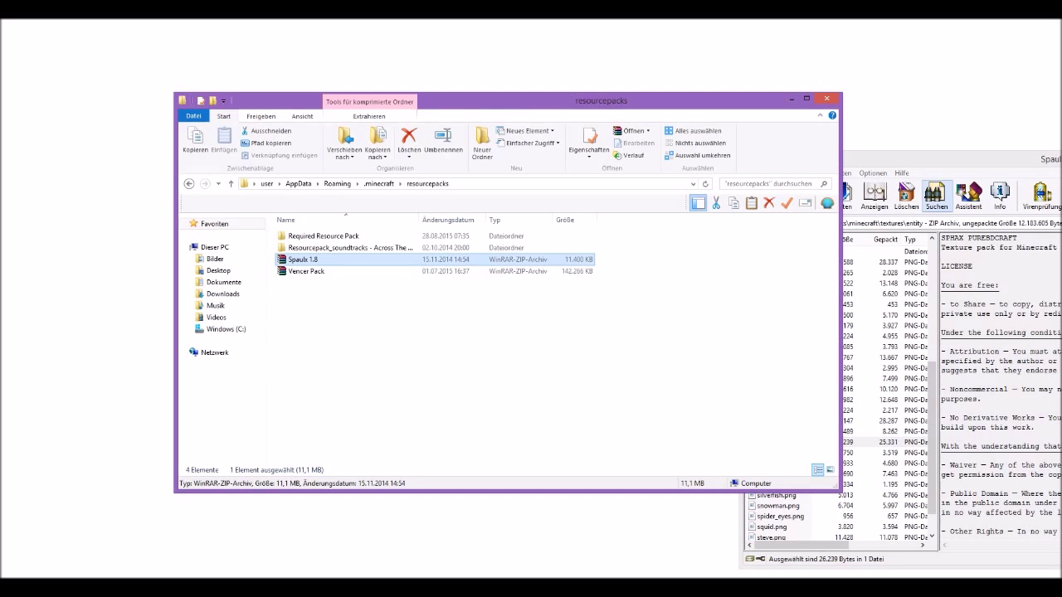
{"action": "left_click", "coordinate": [969, 196]}
{"action": "left_click_drag", "start_coordinate": [779, 442], "coordinate": [398, 332]}
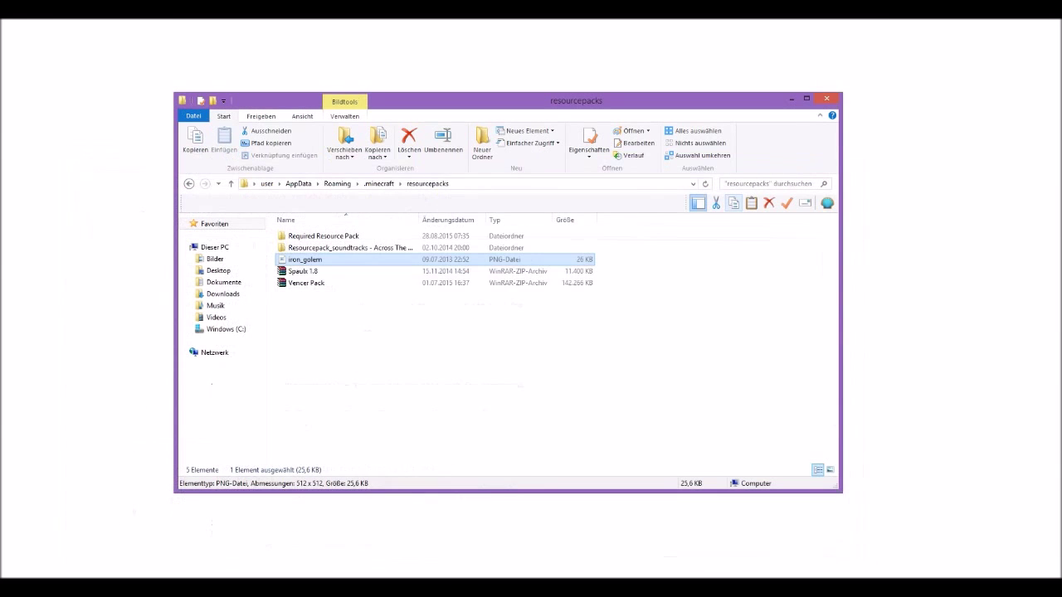
Move the extracted iron_golem image from the resourcepacks folder into the Mobskins folder.
{"action": "right_click", "coordinate": [299, 262]}
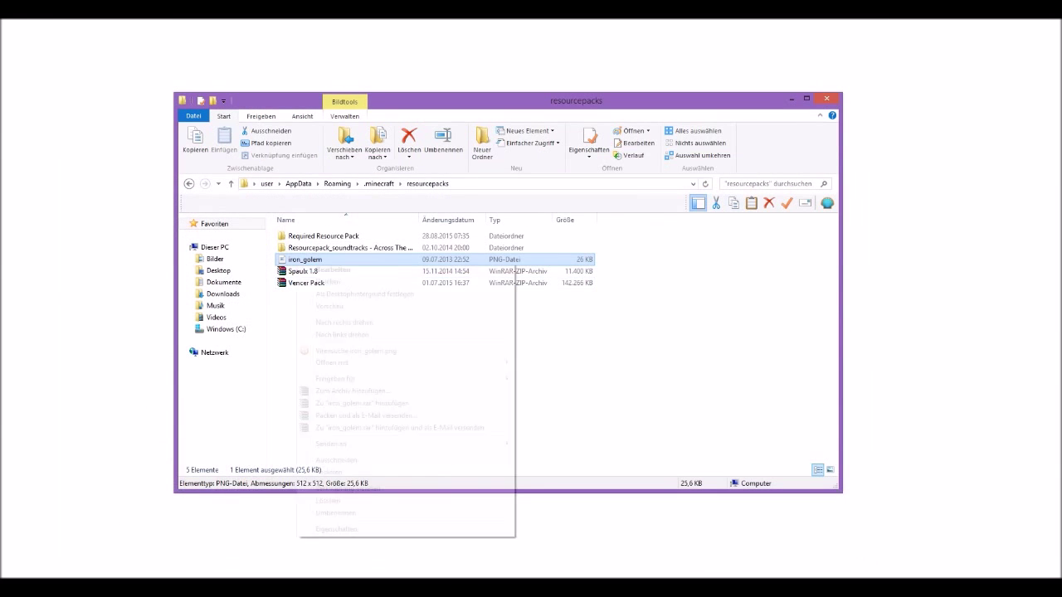
{"action": "left_click", "coordinate": [336, 459]}
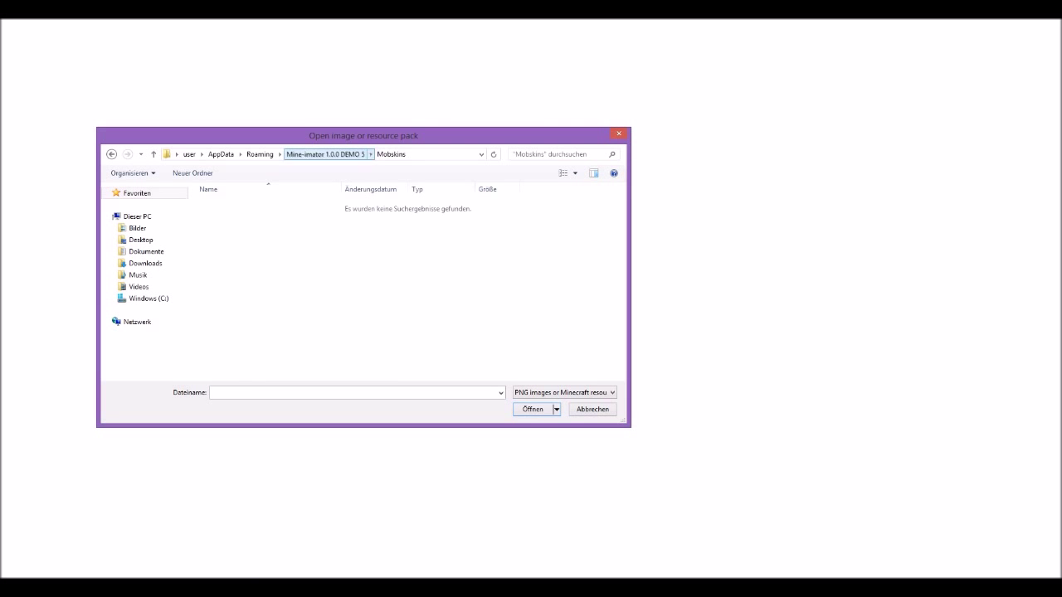
{"action": "left_click", "coordinate": [326, 154]}
{"action": "double_click", "coordinate": [237, 274]}
{"action": "right_click", "coordinate": [222, 266]}
{"action": "left_click", "coordinate": [249, 326]}
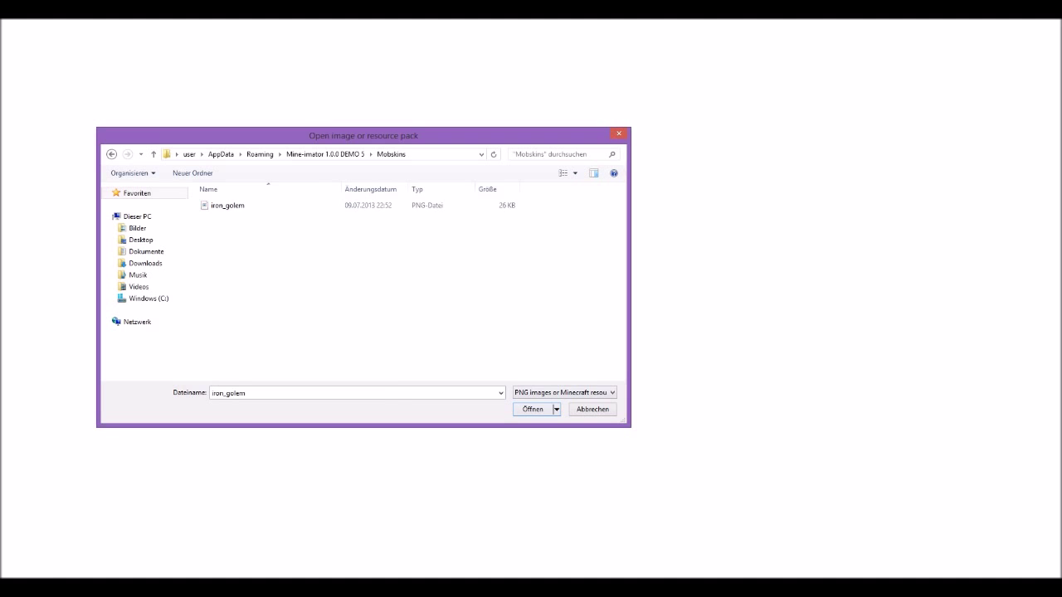
Load iron_golem from the Mobskins folder as the skin of the Irongolempolice character.
{"action": "left_click", "coordinate": [532, 408]}
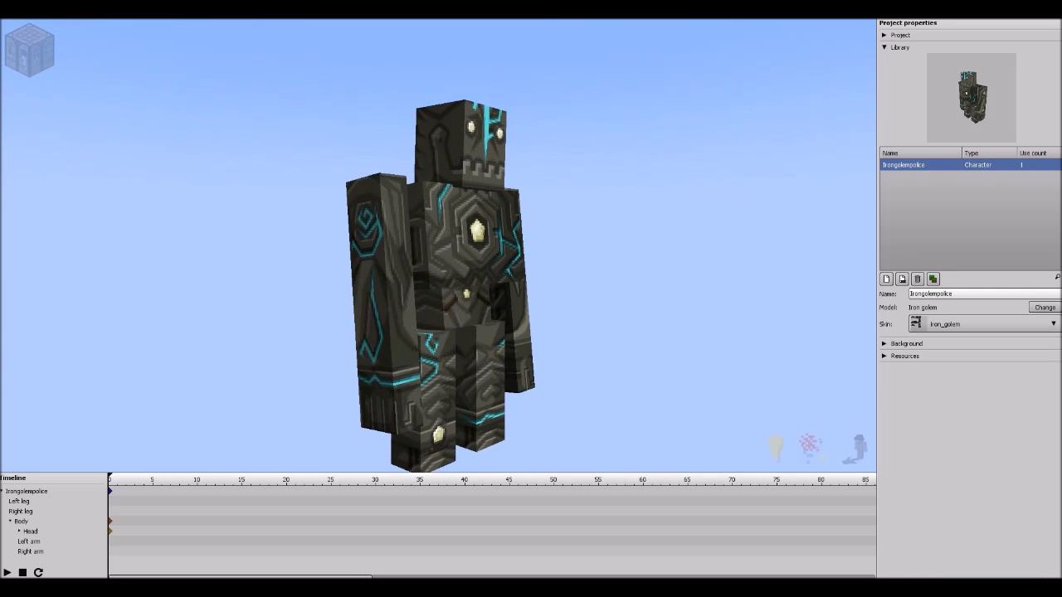
{"action": "key", "text": "w"}
{"action": "key", "text": "w"}
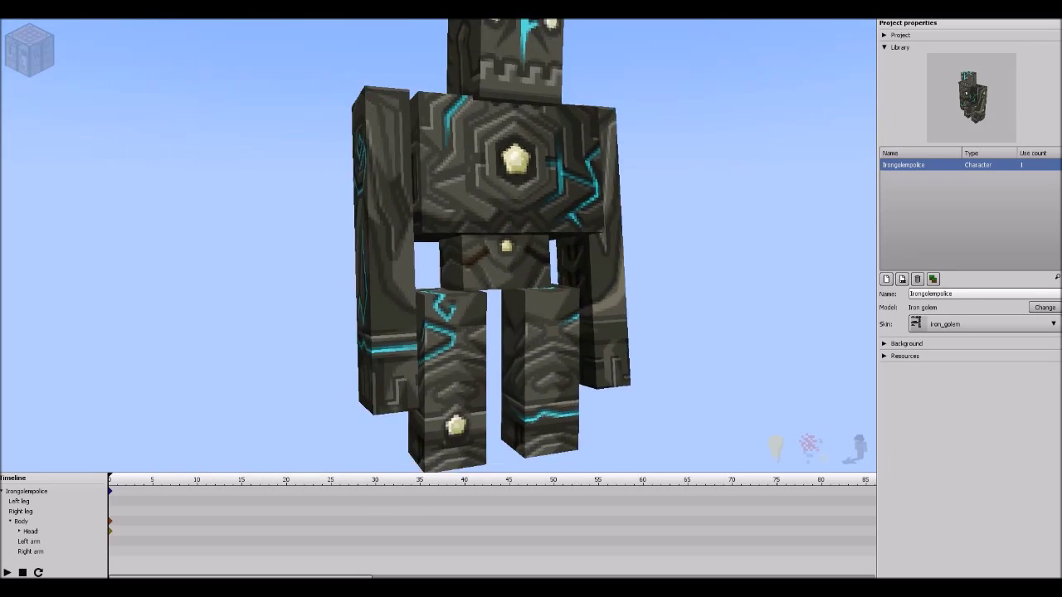
Rotate the golem's right arm about 13° on X and about -13° on Y, and bend it.
{"action": "left_click", "coordinate": [379, 307]}
{"action": "key", "text": "w"}
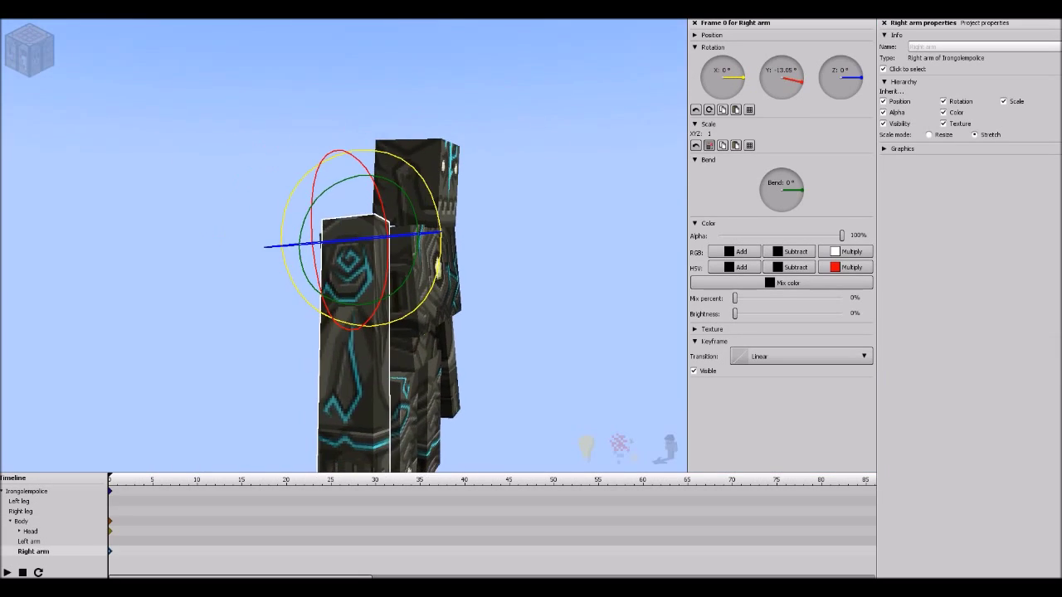
{"action": "key", "text": "w"}
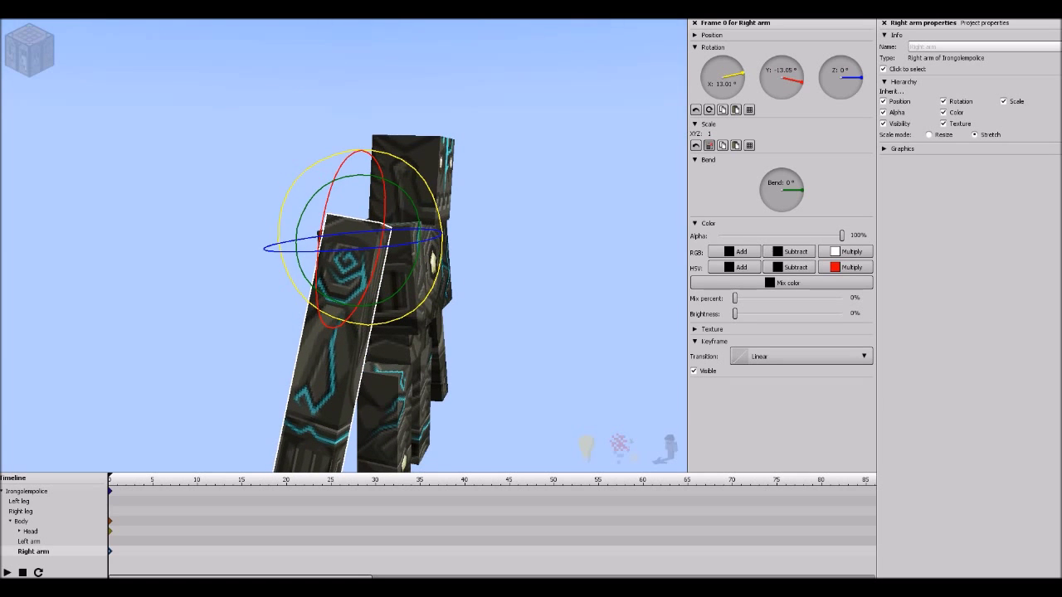
{"action": "key", "text": "w"}
Rotate the golem's left arm about 9° on Y and bend it about 31°.
{"action": "left_click", "coordinate": [373, 332]}
{"action": "key", "text": "w"}
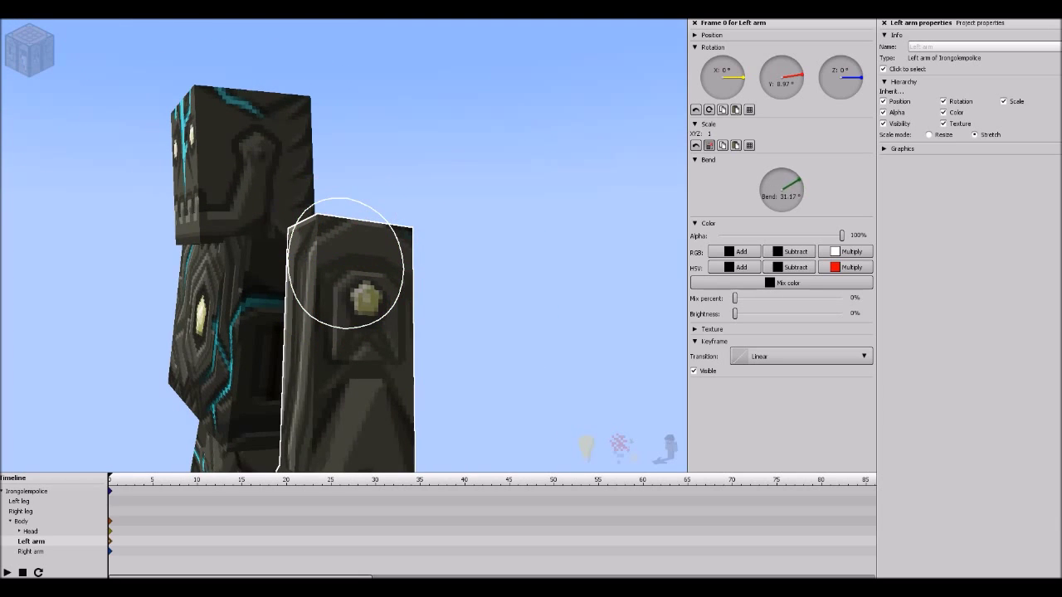
{"action": "key", "text": "w"}
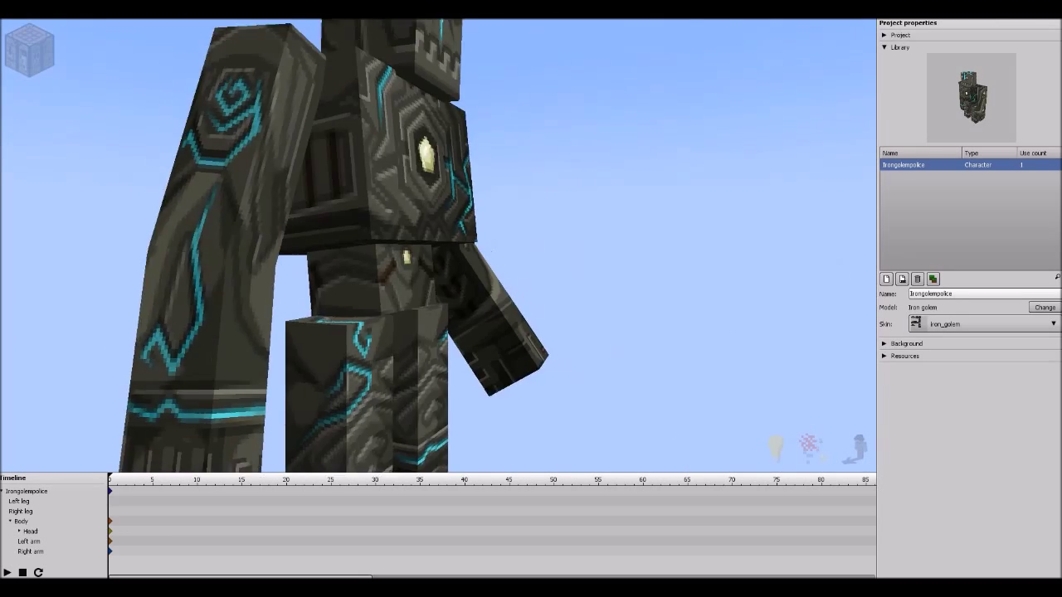
Rotate the golem's right leg about -13° on Z and bend it slightly.
{"action": "left_click", "coordinate": [32, 491]}
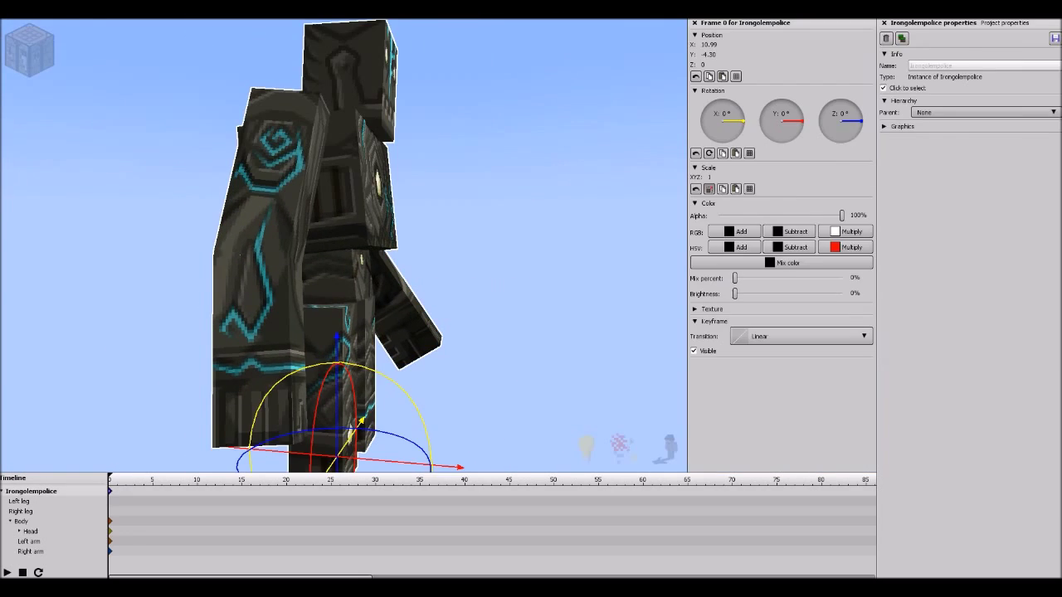
{"action": "left_click", "coordinate": [340, 274]}
{"action": "left_click", "coordinate": [32, 491]}
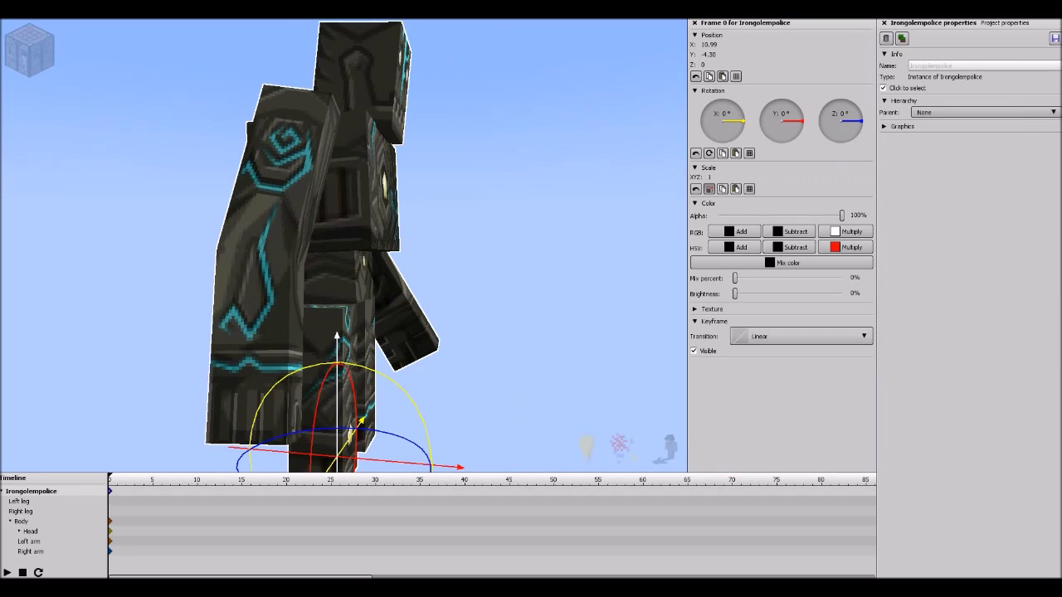
{"action": "left_click", "coordinate": [22, 511]}
{"action": "key", "text": "w"}
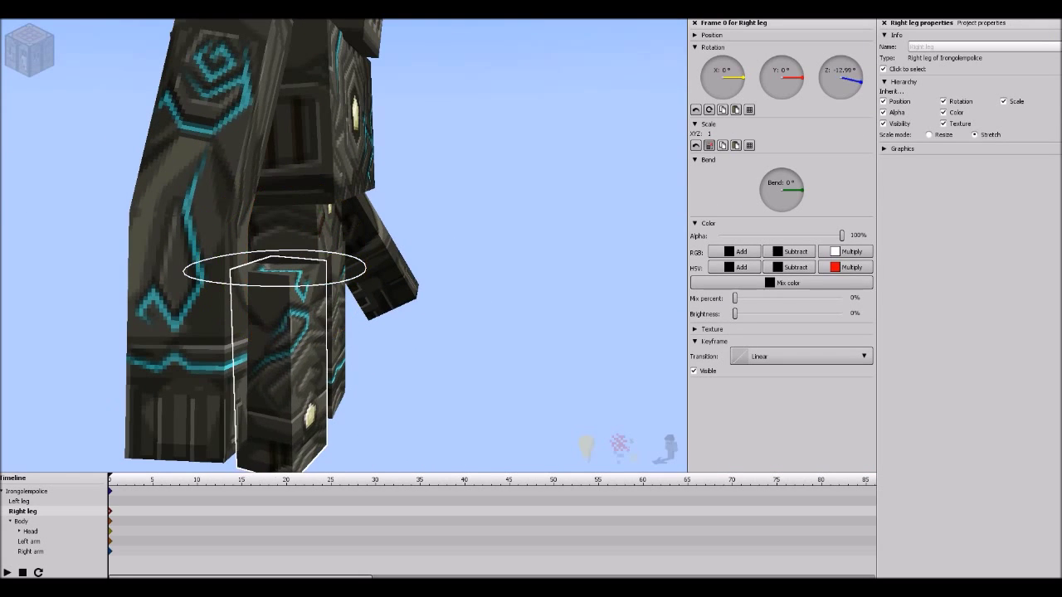
{"action": "left_click_drag", "start_coordinate": [781, 189], "coordinate": [801, 189]}
{"action": "right_click_drag", "start_coordinate": [331, 249], "coordinate": [282, 248]}
Bend the golem's left leg about 9°.
{"action": "left_click", "coordinate": [20, 500]}
{"action": "left_click_drag", "start_coordinate": [292, 117], "coordinate": [295, 174]}
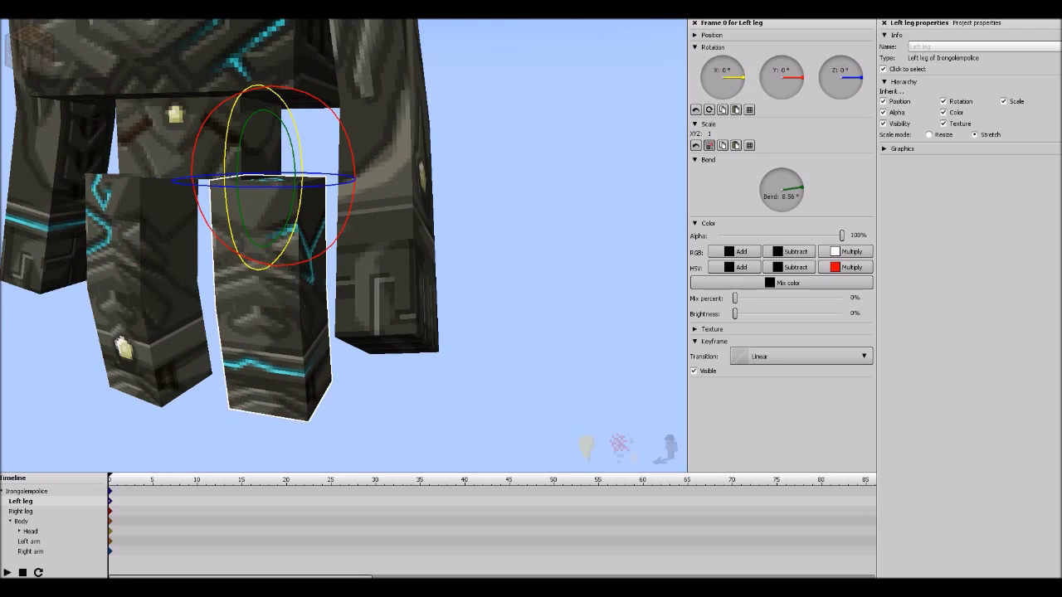
{"action": "right_click_drag", "start_coordinate": [294, 174], "coordinate": [294, 174]}
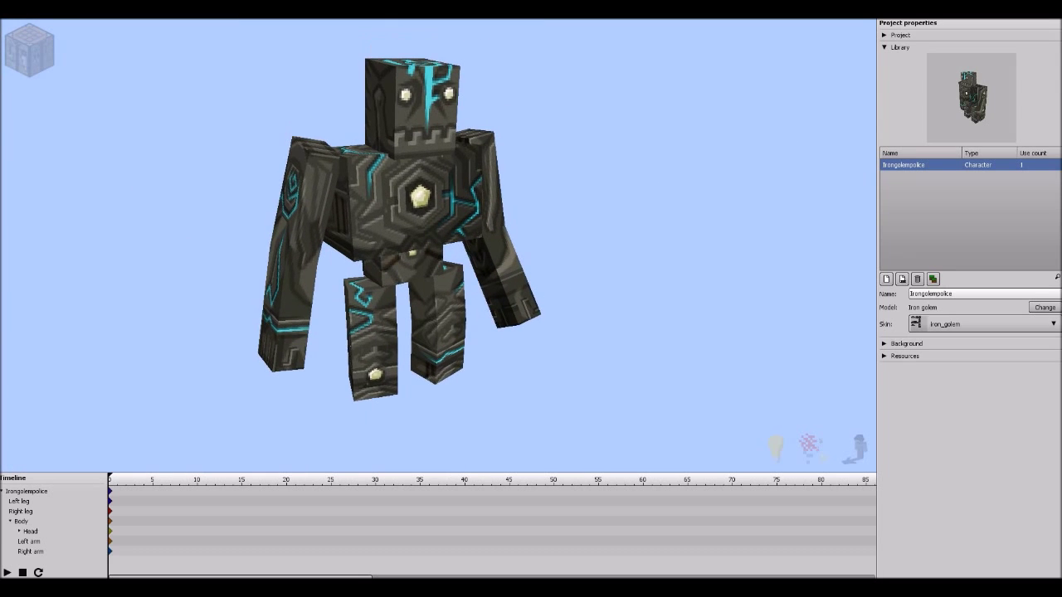
Collapse the character's timeline parts and the library section, and add a diamond sword item to the scene.
{"action": "left_click", "coordinate": [2, 491]}
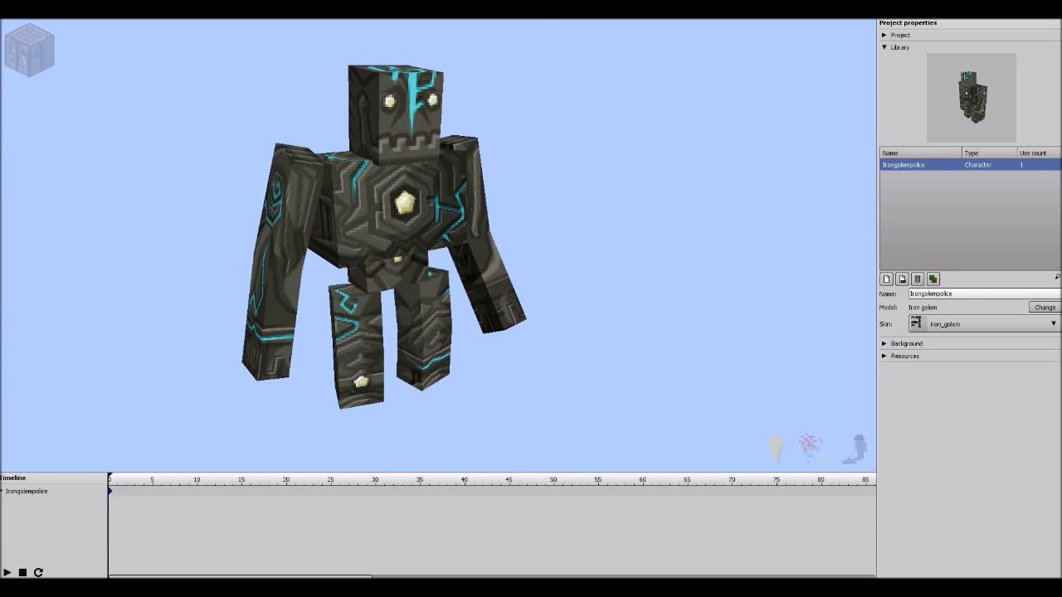
{"action": "left_click", "coordinate": [900, 48]}
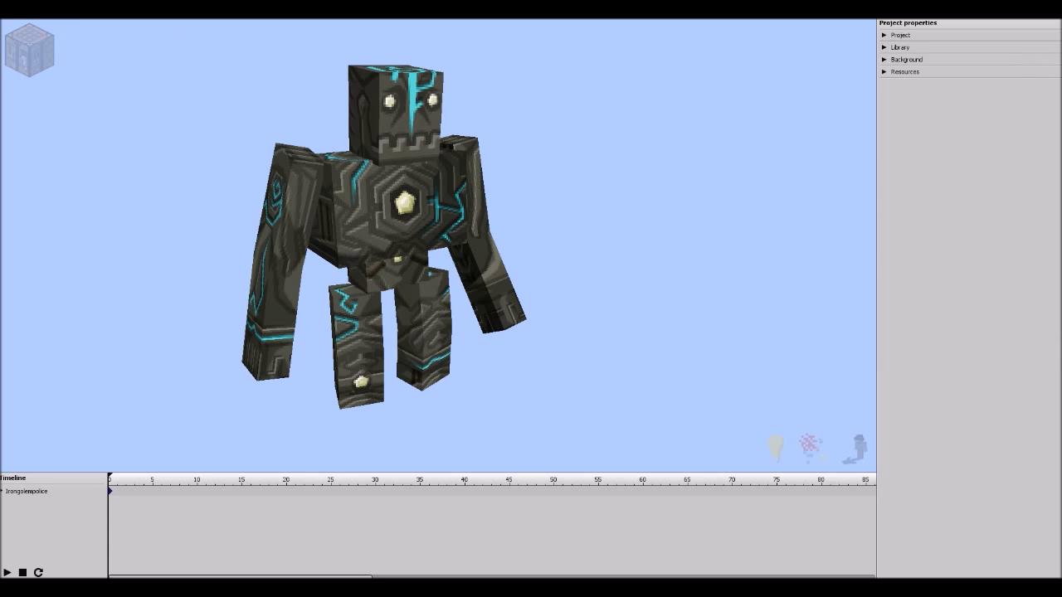
{"action": "left_click", "coordinate": [98, 49]}
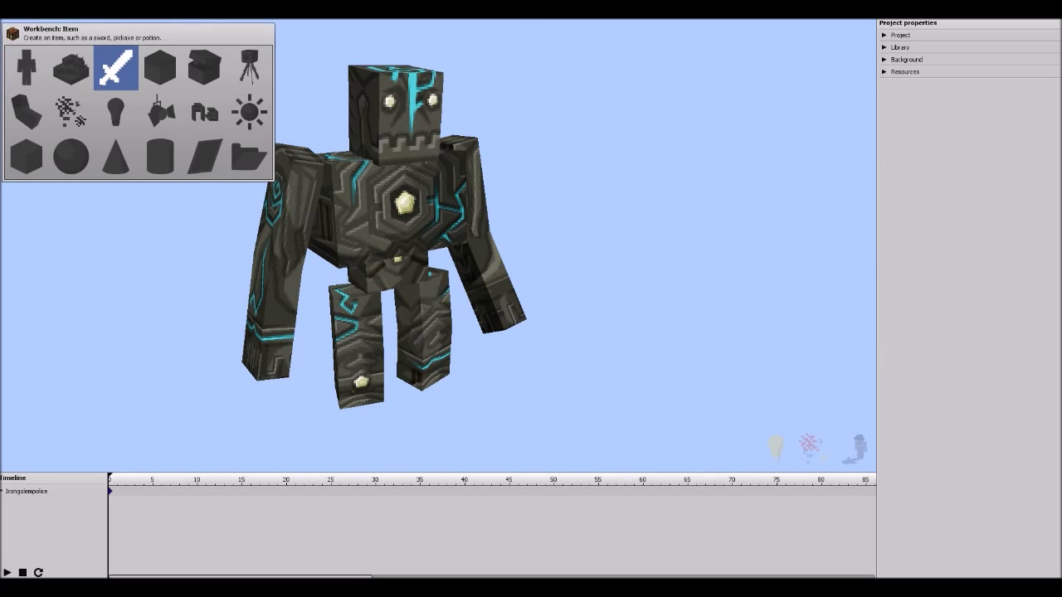
{"action": "left_click", "coordinate": [111, 50]}
{"action": "scroll", "coordinate": [465, 249], "scroll_direction": "down", "scroll_amount": 3}
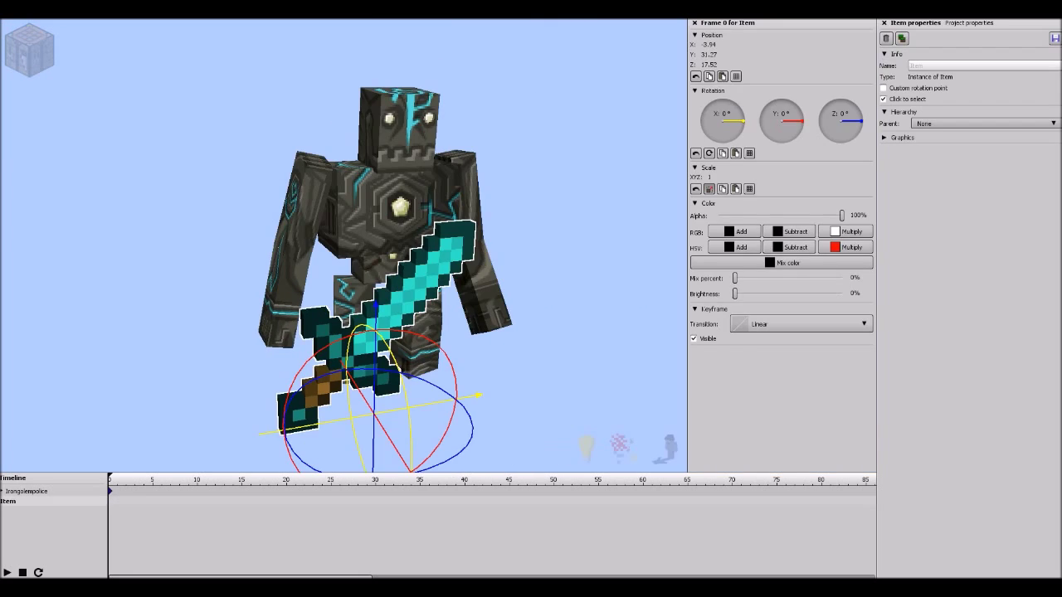
{"action": "key", "text": "Escape"}
{"action": "right_click_drag", "start_coordinate": [464, 248], "coordinate": [498, 249]}
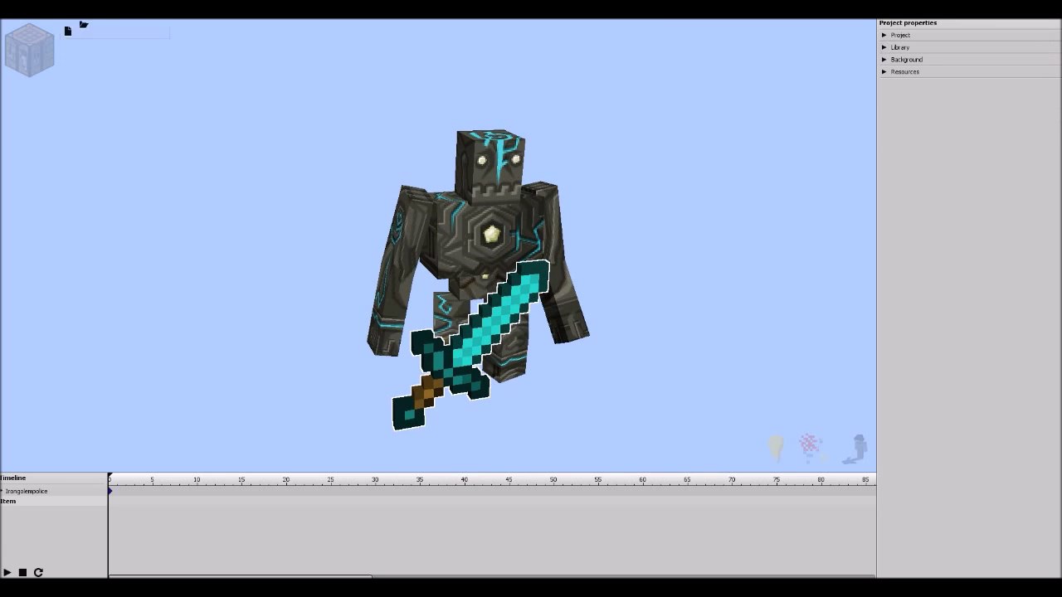
Parent the sword item to the right arm of Irongolempolice and name it Golemaxe.
{"action": "left_click", "coordinate": [8, 501]}
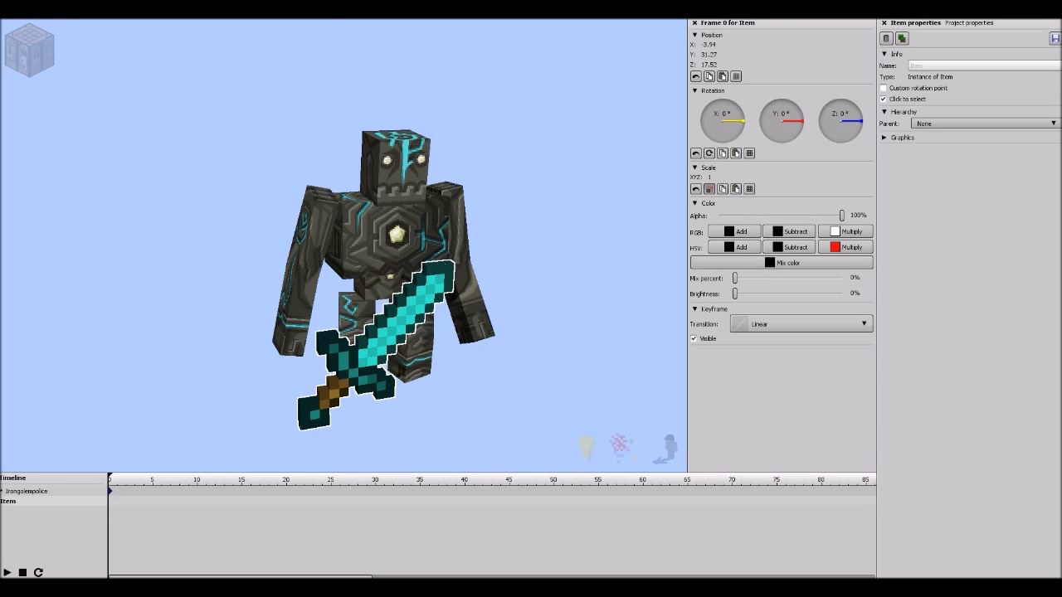
{"action": "left_click", "coordinate": [982, 123]}
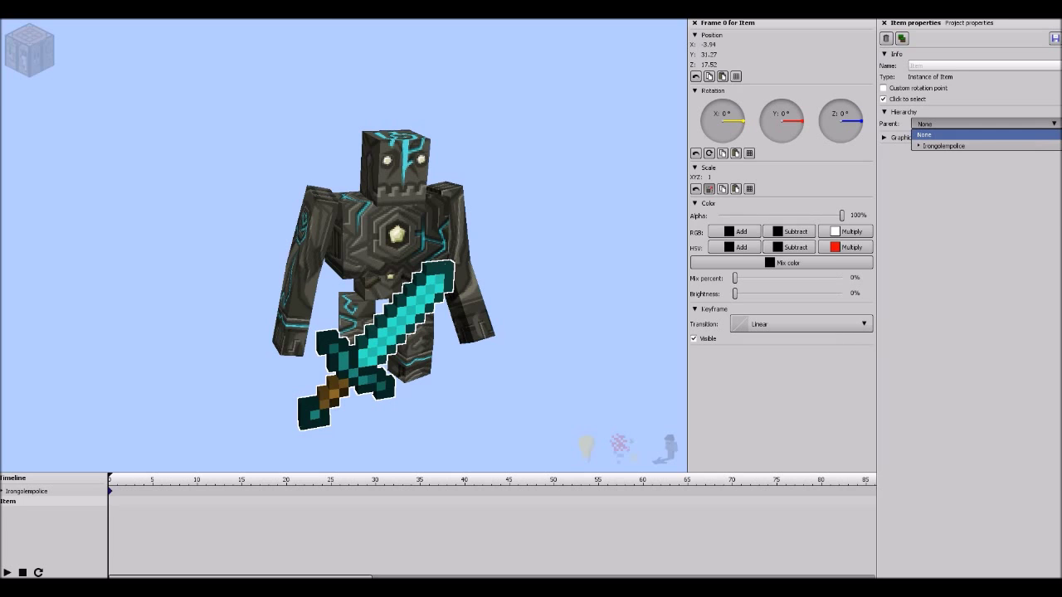
{"action": "left_click", "coordinate": [918, 145]}
{"action": "left_click", "coordinate": [947, 213]}
{"action": "scroll", "coordinate": [344, 245], "scroll_direction": "down", "scroll_amount": 5}
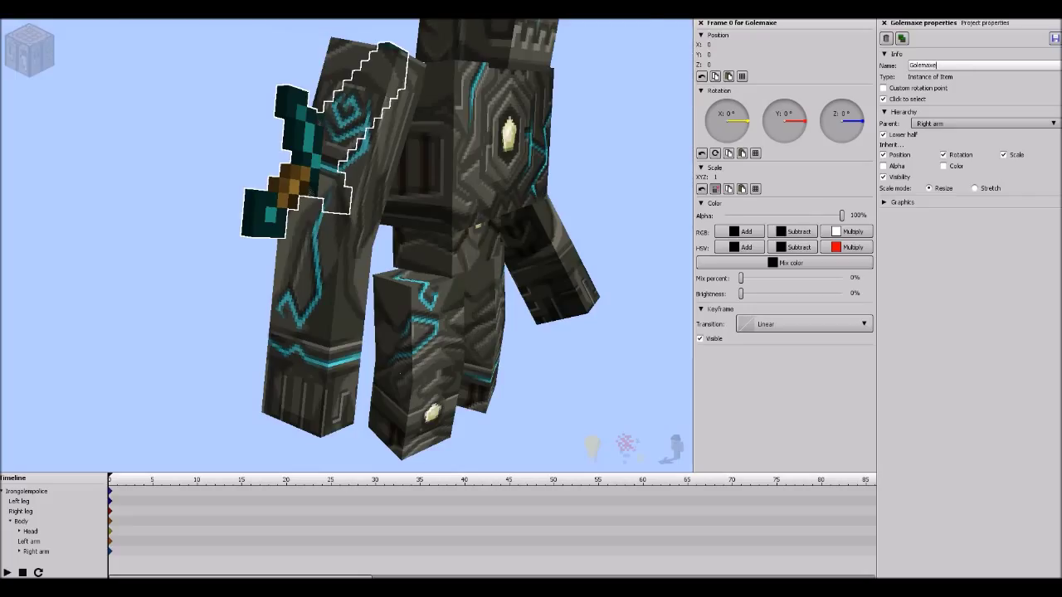
Change the library item from the diamond sword to the diamond axe.
{"action": "left_click", "coordinate": [884, 22]}
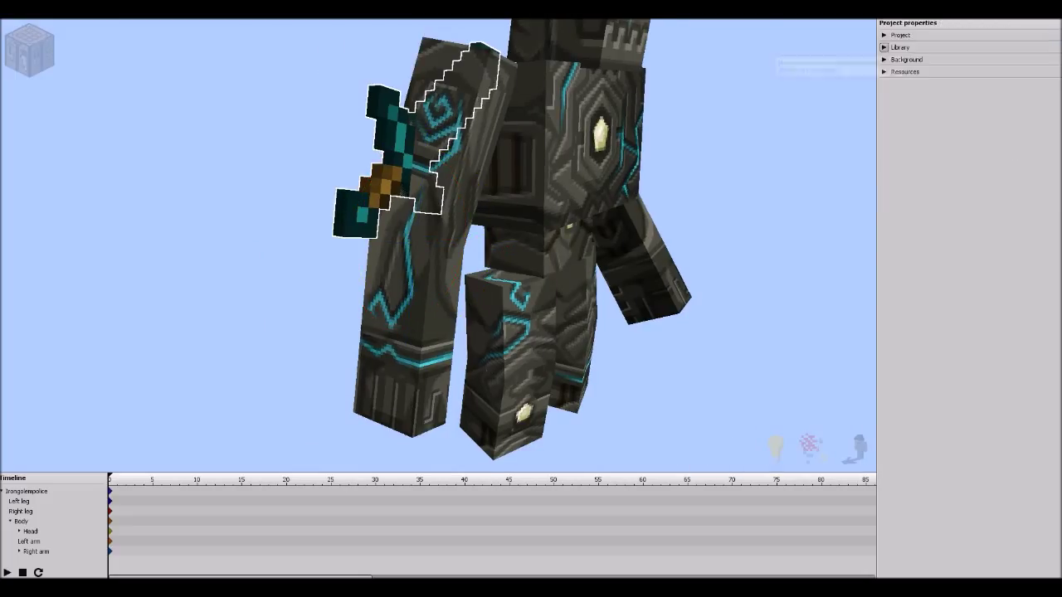
{"action": "left_click", "coordinate": [884, 48]}
{"action": "left_click", "coordinate": [1045, 307]}
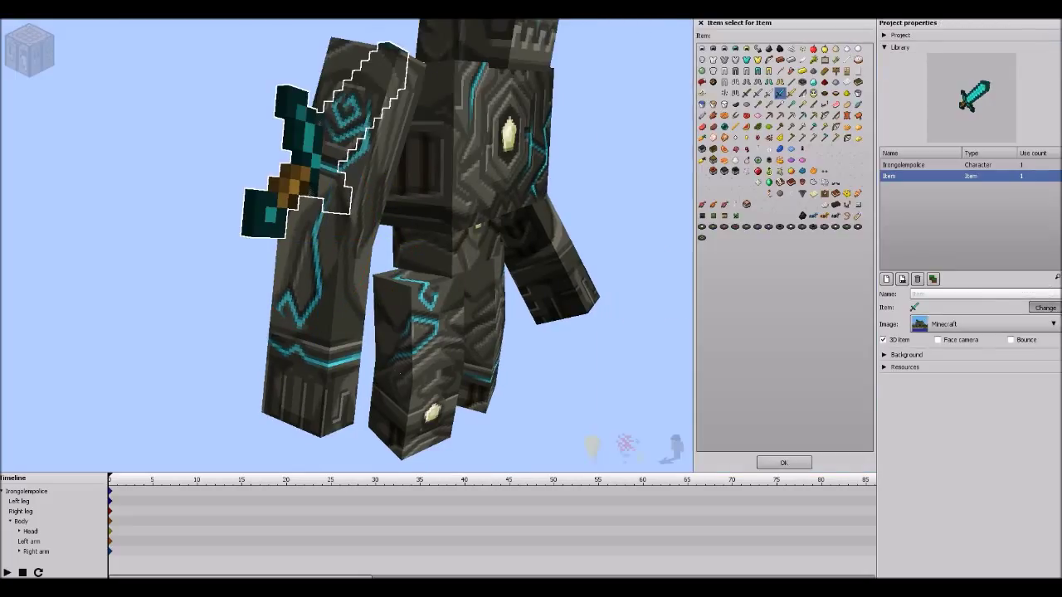
{"action": "left_click", "coordinate": [812, 126]}
{"action": "left_click", "coordinate": [332, 260]}
{"action": "scroll", "coordinate": [373, 249], "scroll_direction": "up", "scroll_amount": 5}
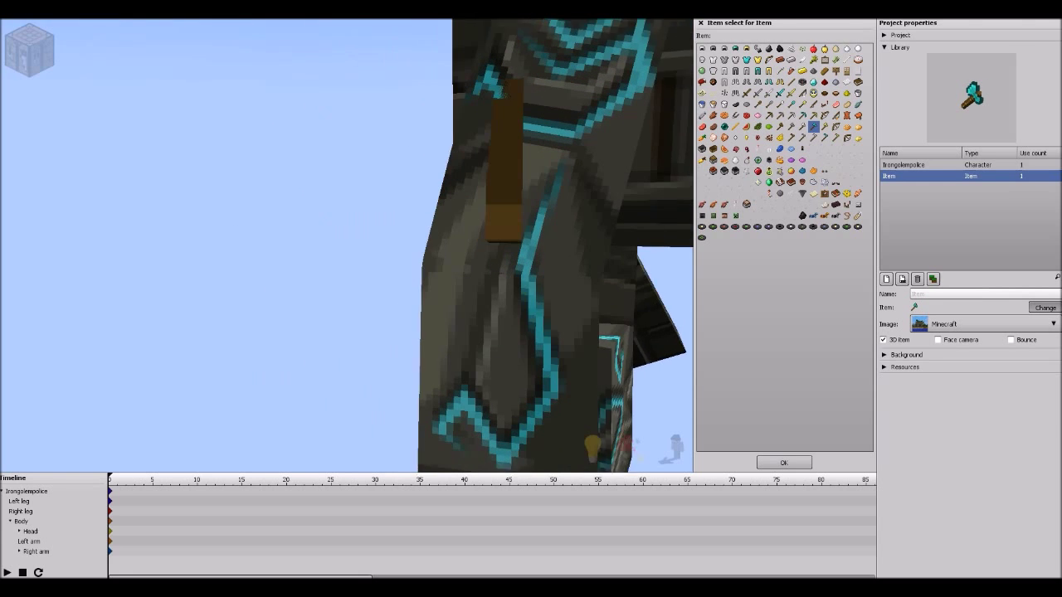
Give the Golemaxe a custom rotation point, scale it to about 2.03 and rotate it about 5° X, 136° Y, 99° Z into the right hand.
{"action": "scroll", "coordinate": [373, 249], "scroll_direction": "down", "scroll_amount": 4}
{"action": "left_click", "coordinate": [432, 208]}
{"action": "right_click_drag", "start_coordinate": [431, 208], "coordinate": [548, 224]}
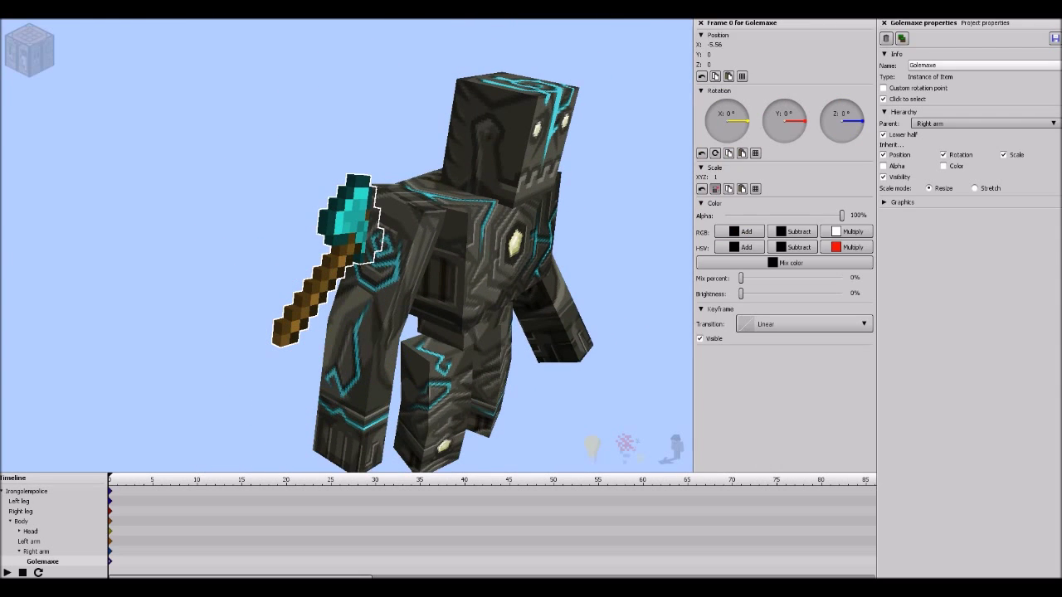
{"action": "left_click", "coordinate": [884, 87]}
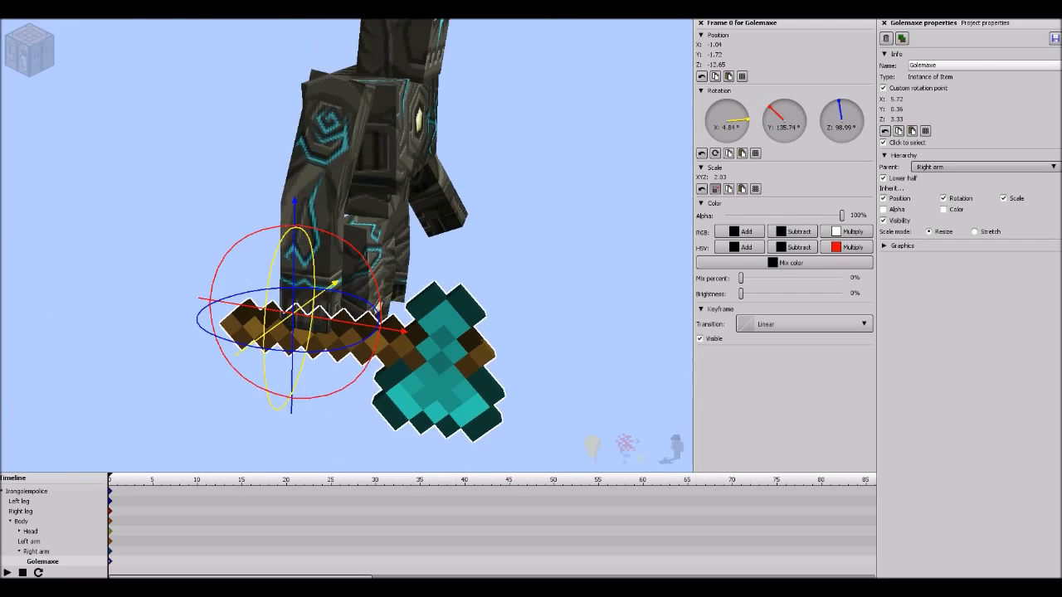
Raise and bend the golem's right arm forward, and move the Golemaxe to about 2.97 on Y in its hand.
{"action": "left_click", "coordinate": [37, 551]}
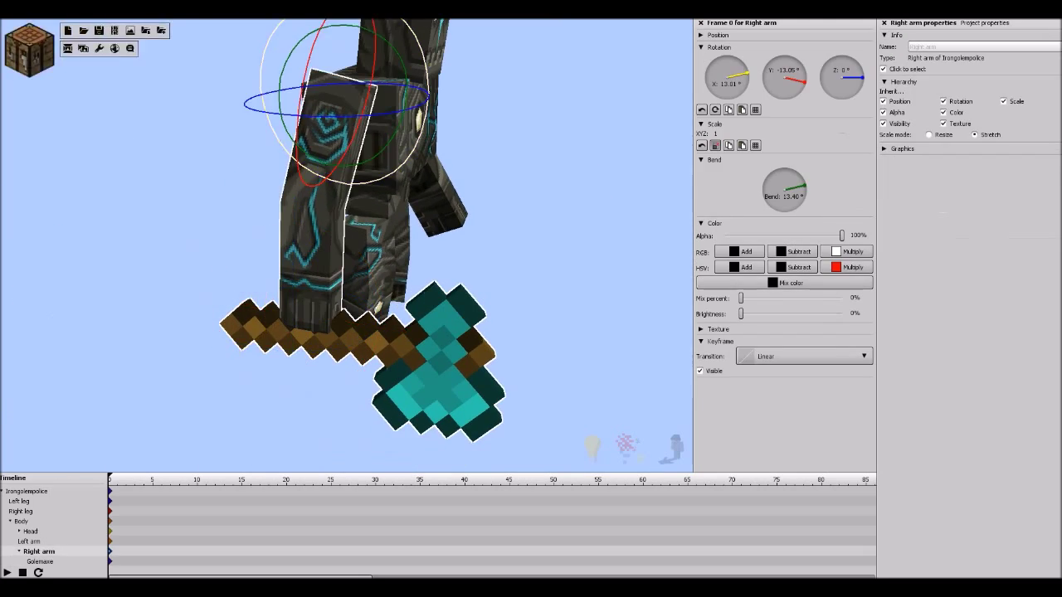
{"action": "right_click_drag", "start_coordinate": [349, 249], "coordinate": [473, 253]}
{"action": "left_click", "coordinate": [39, 562]}
{"action": "left_click_drag", "start_coordinate": [297, 253], "coordinate": [298, 171]}
{"action": "right_click_drag", "start_coordinate": [348, 249], "coordinate": [497, 253]}
{"action": "left_click", "coordinate": [741, 231]}
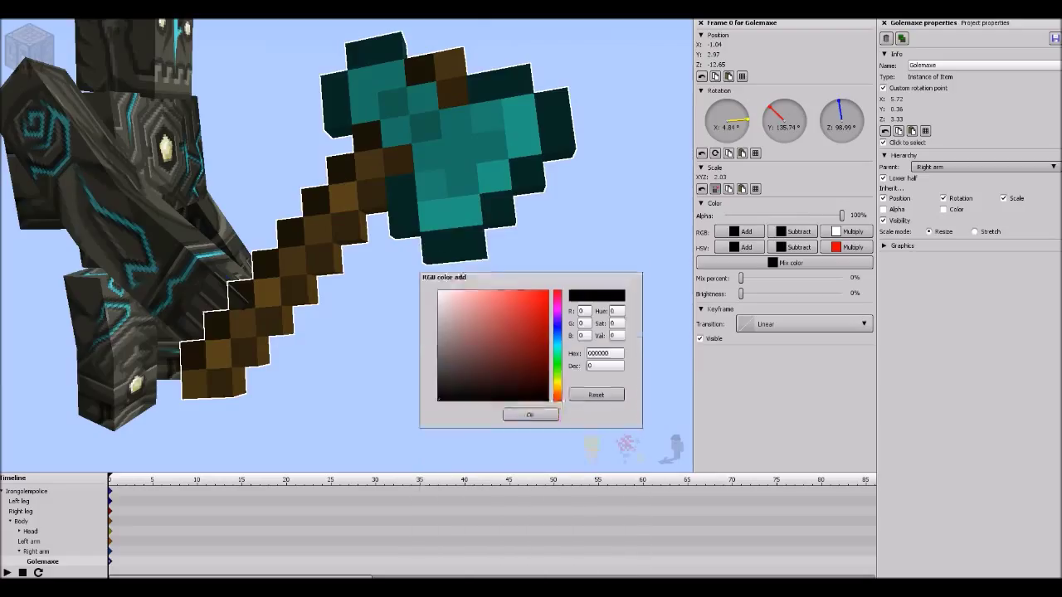
{"action": "left_click_drag", "start_coordinate": [438, 347], "coordinate": [548, 350]}
{"action": "left_click", "coordinate": [530, 365]}
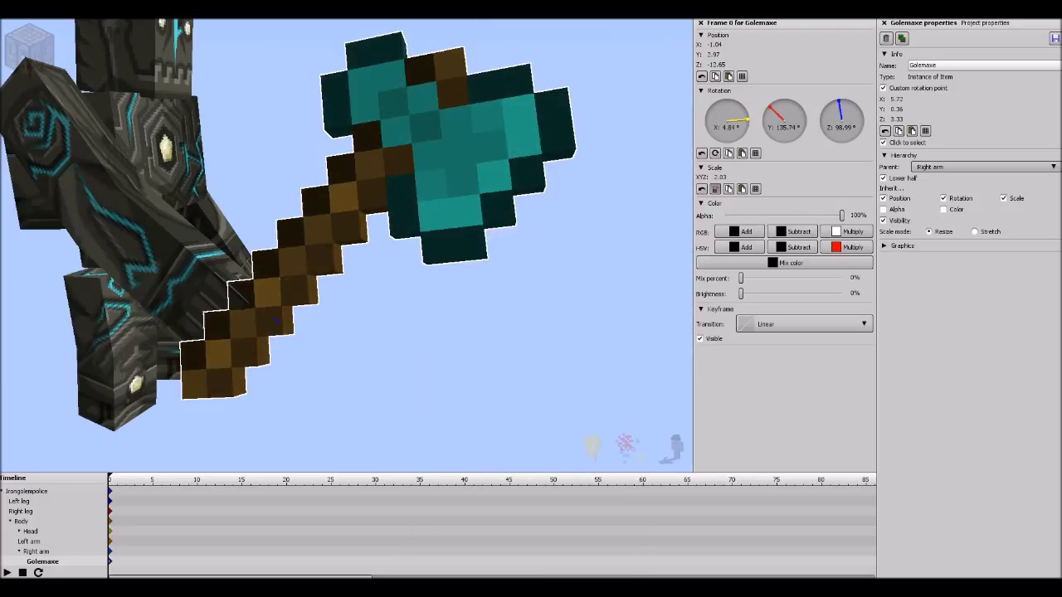
Darken the Golemaxe with an HSV subtract value of 110 and set its brightness to 100%.
{"action": "left_click", "coordinate": [792, 247]}
{"action": "left_click_drag", "start_coordinate": [441, 246], "coordinate": [438, 303]}
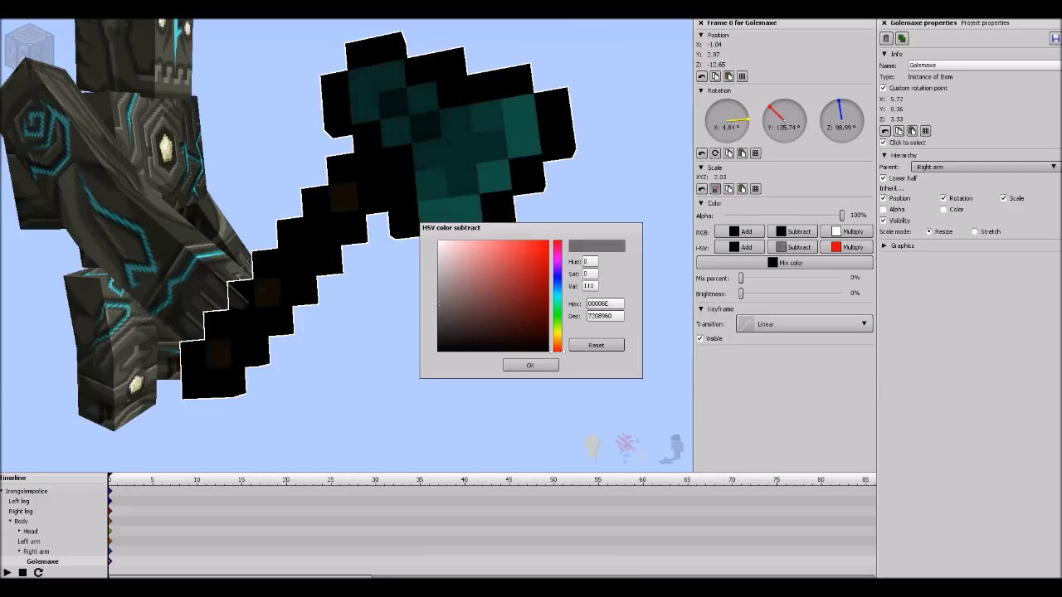
{"action": "left_click", "coordinate": [530, 365]}
{"action": "left_click_drag", "start_coordinate": [741, 293], "coordinate": [817, 293]}
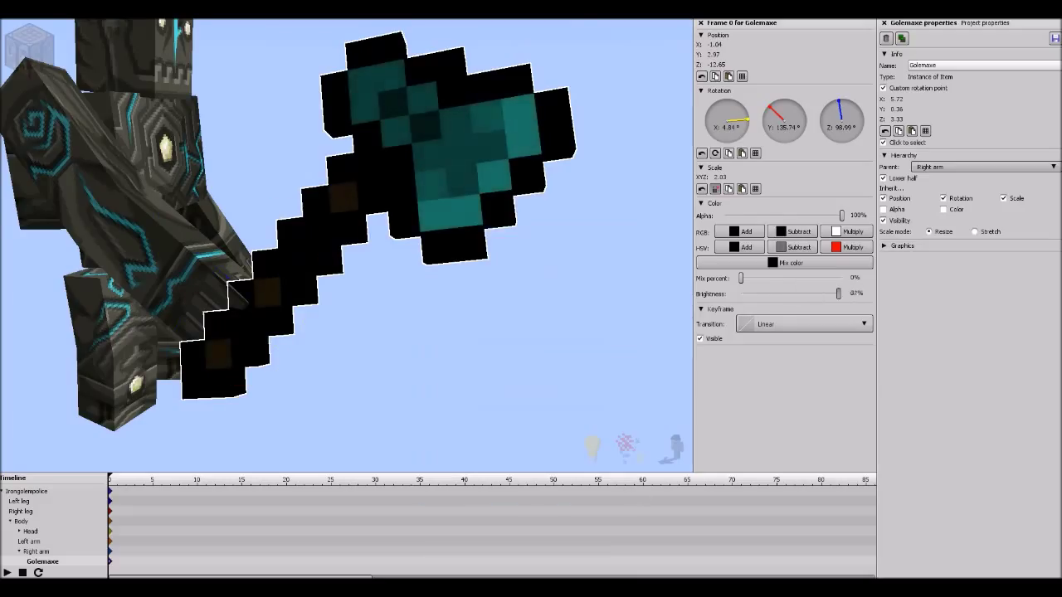
{"action": "key", "text": "a"}
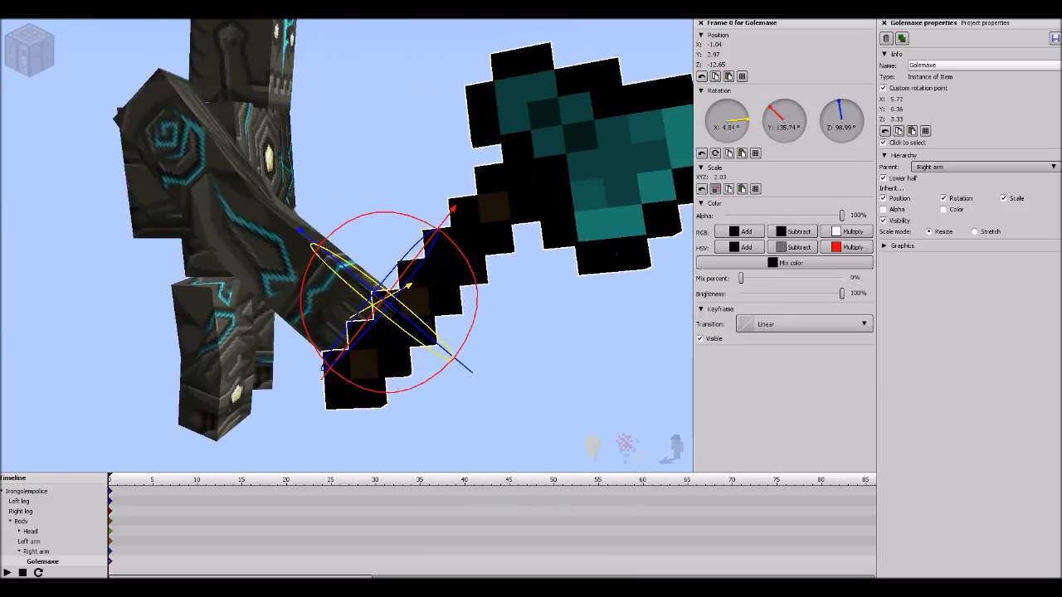
Rotate the golem's right arm to about -21° on X and 22° on Z, and bend it about 55°.
{"action": "left_click", "coordinate": [273, 233]}
{"action": "left_click_drag", "start_coordinate": [784, 190], "coordinate": [788, 170]}
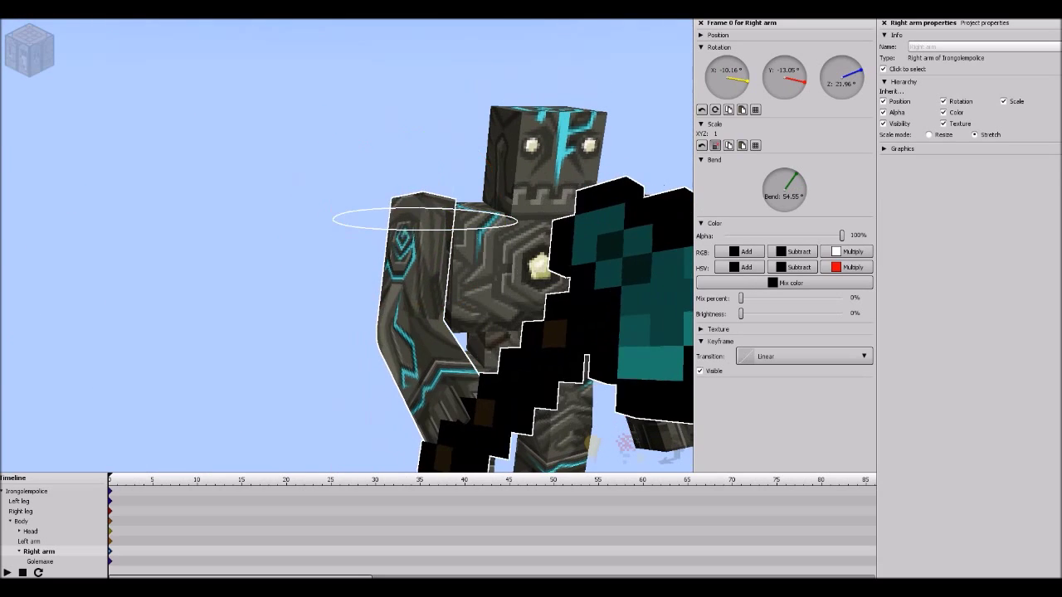
{"action": "key", "text": "Escape"}
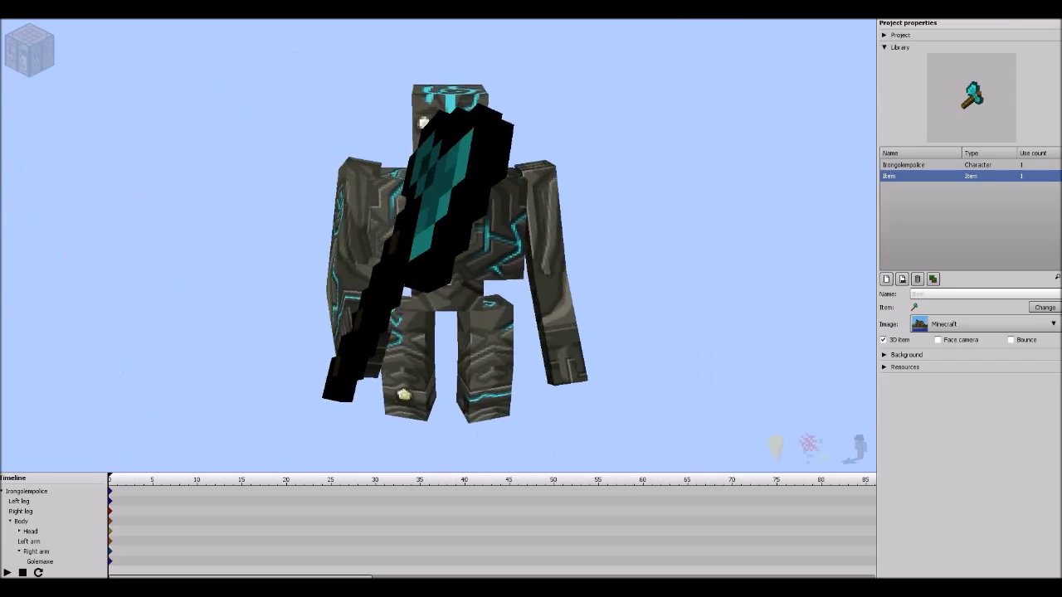
{"action": "left_click", "coordinate": [474, 237]}
{"action": "left_click", "coordinate": [379, 166]}
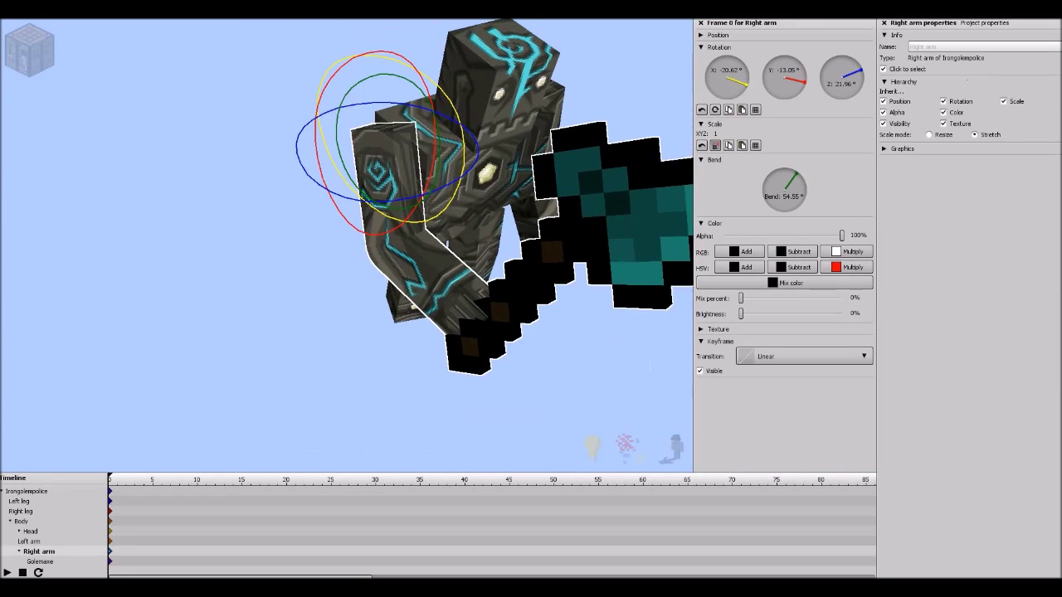
{"action": "key", "text": "Escape"}
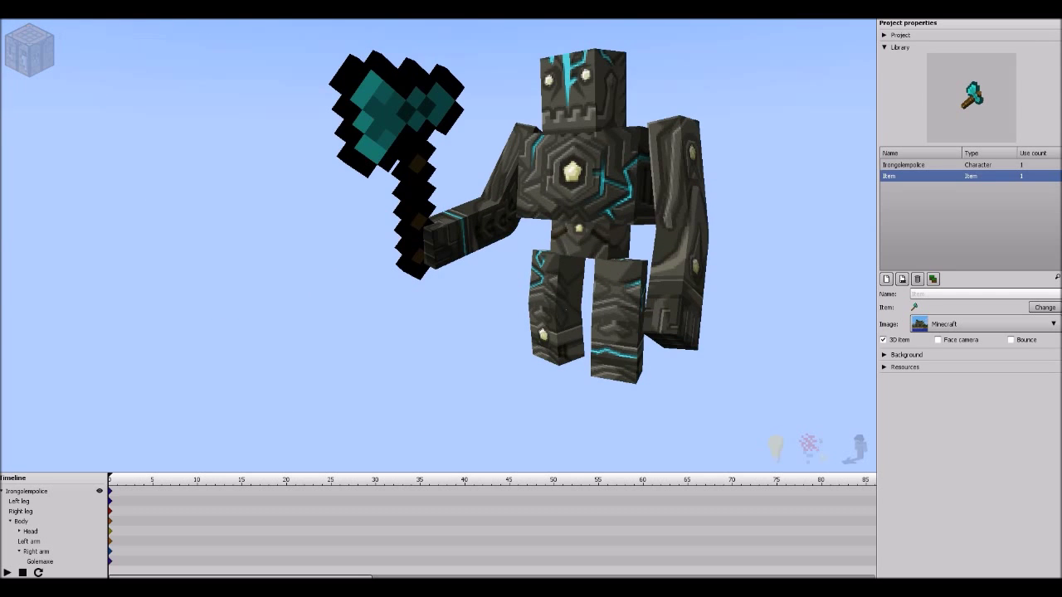
Collapse the character's timeline parts and shift the Golemaxe along X to about 0.27 in the golem's hand.
{"action": "left_click", "coordinate": [3, 491]}
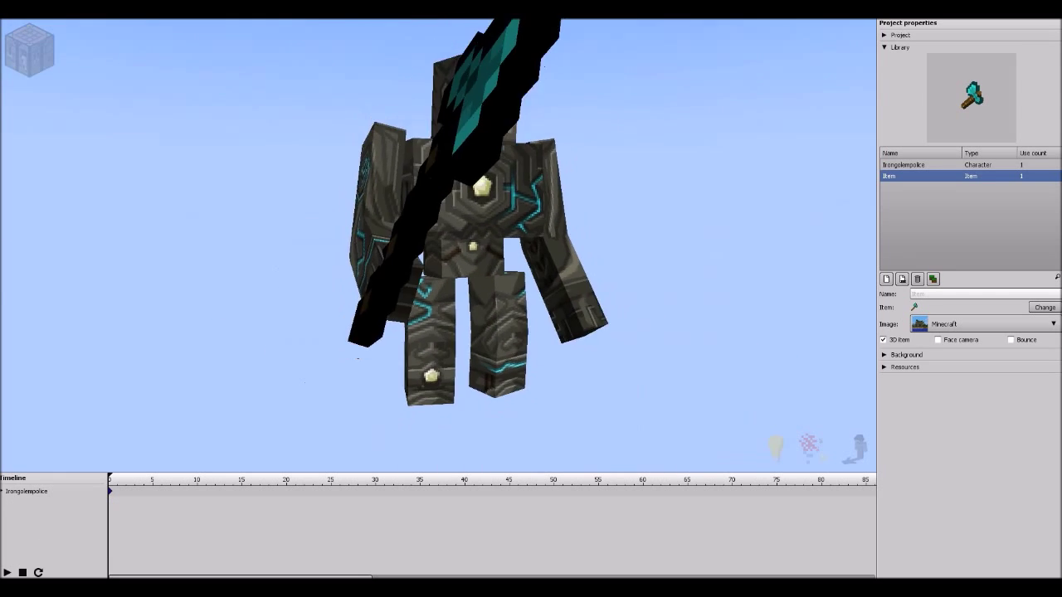
{"action": "left_click", "coordinate": [472, 248]}
{"action": "left_click", "coordinate": [386, 240]}
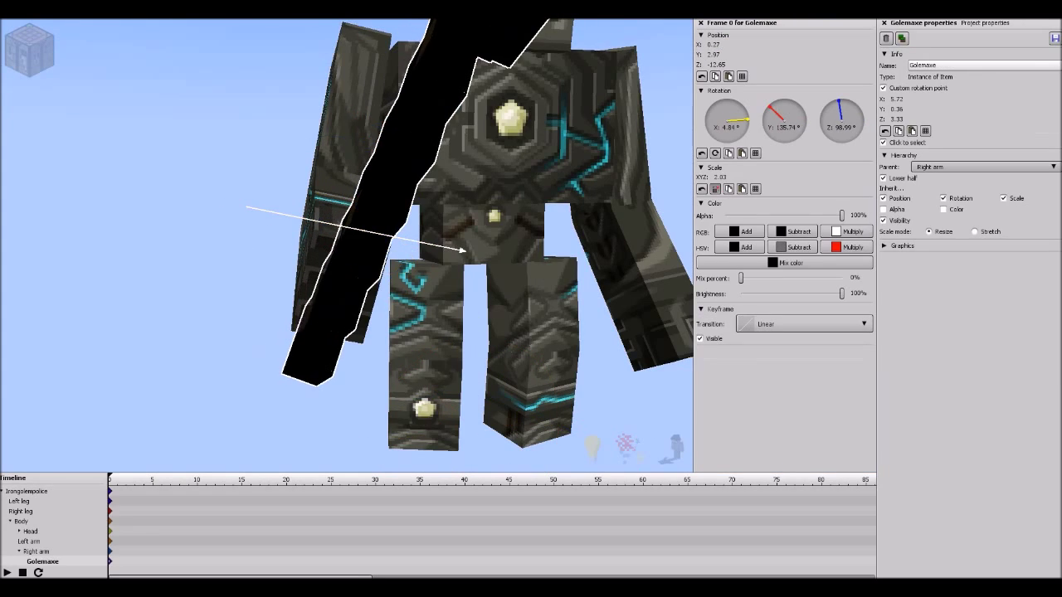
{"action": "key", "text": "Escape"}
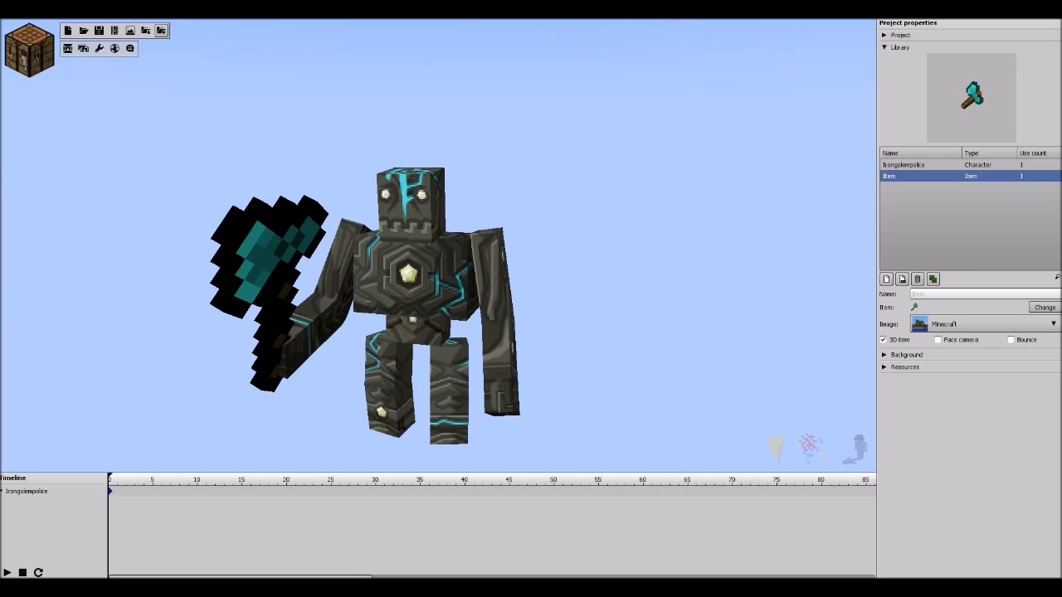
Start importing an asset and browse the folders in the Mine-imator 1.0.0 DEMO 5 directory.
{"action": "left_click", "coordinate": [162, 30]}
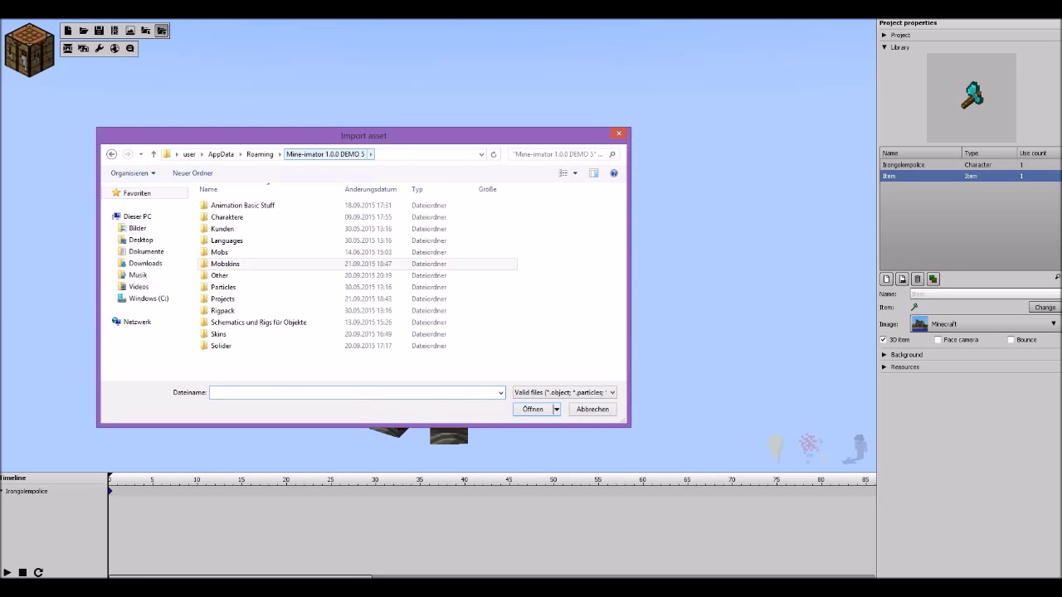
{"action": "key", "text": "Down"}
{"action": "key", "text": "Down"}
{"action": "key", "text": "Down"}
{"action": "key", "text": "Down"}
{"action": "key", "text": "Down"}
{"action": "key", "text": "Down"}
{"action": "key", "text": "Down"}
{"action": "key", "text": "Down"}
{"action": "key", "text": "Down"}
{"action": "key", "text": "Down"}
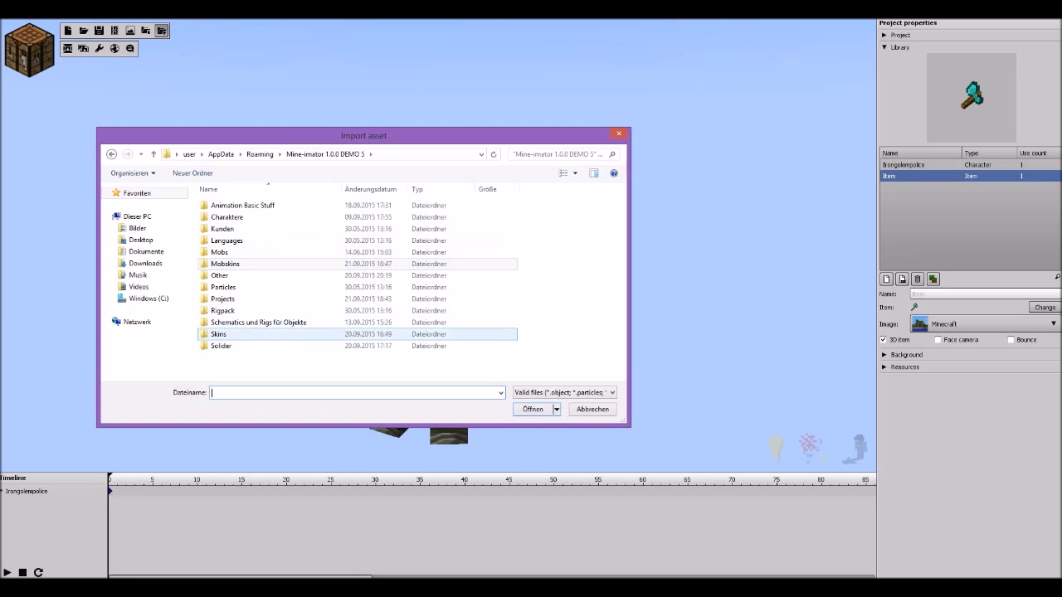
{"action": "key", "text": "Down"}
{"action": "key", "text": "Down"}
{"action": "key", "text": "Down"}
{"action": "key", "text": "Down"}
{"action": "key", "text": "Down"}
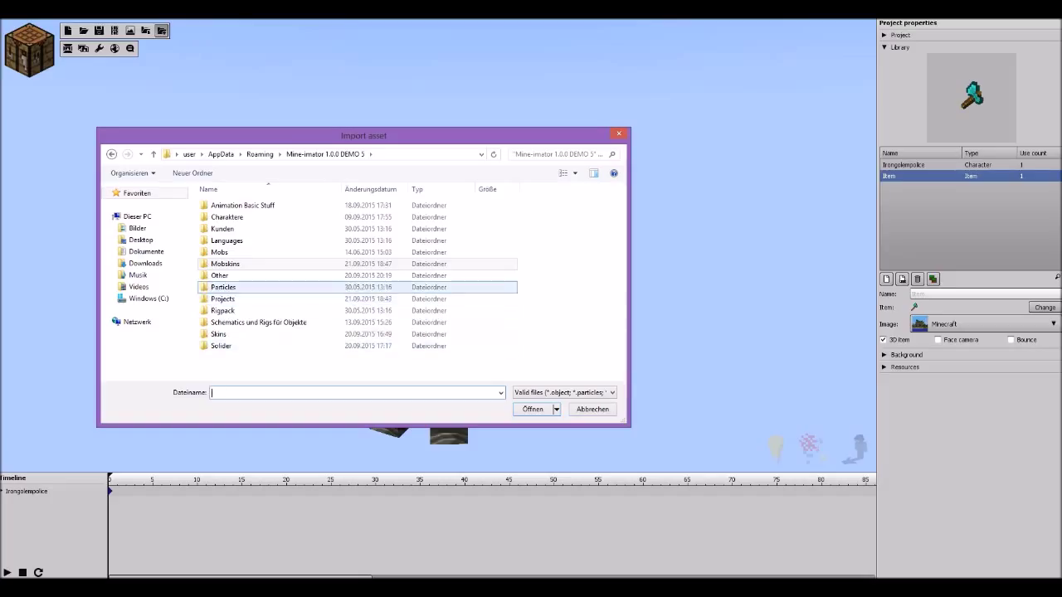
{"action": "key", "text": "Return"}
{"action": "key", "text": "Down"}
{"action": "key", "text": "BackSpace"}
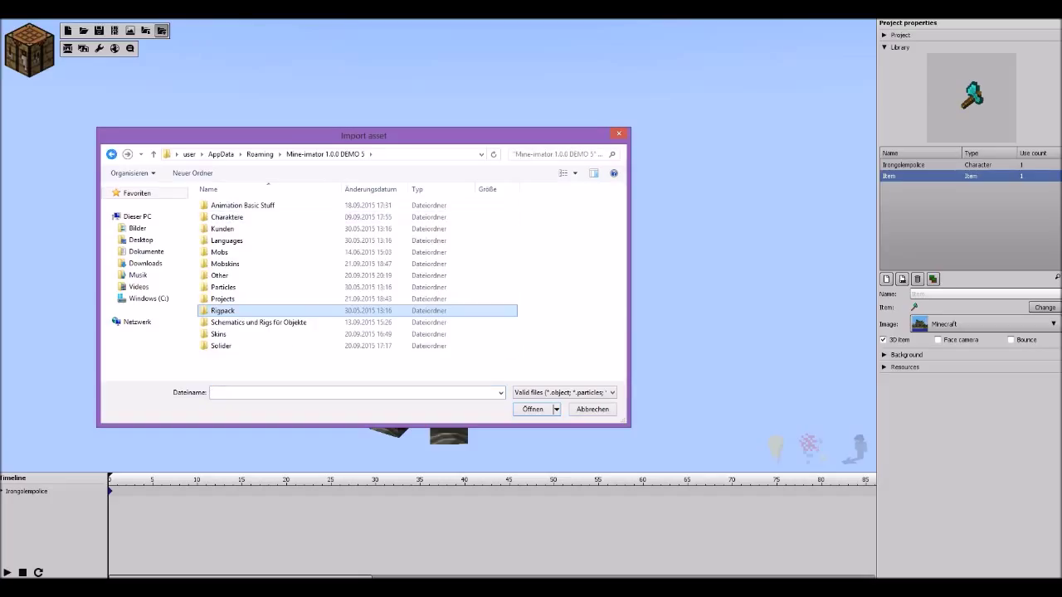
{"action": "key", "text": "Return"}
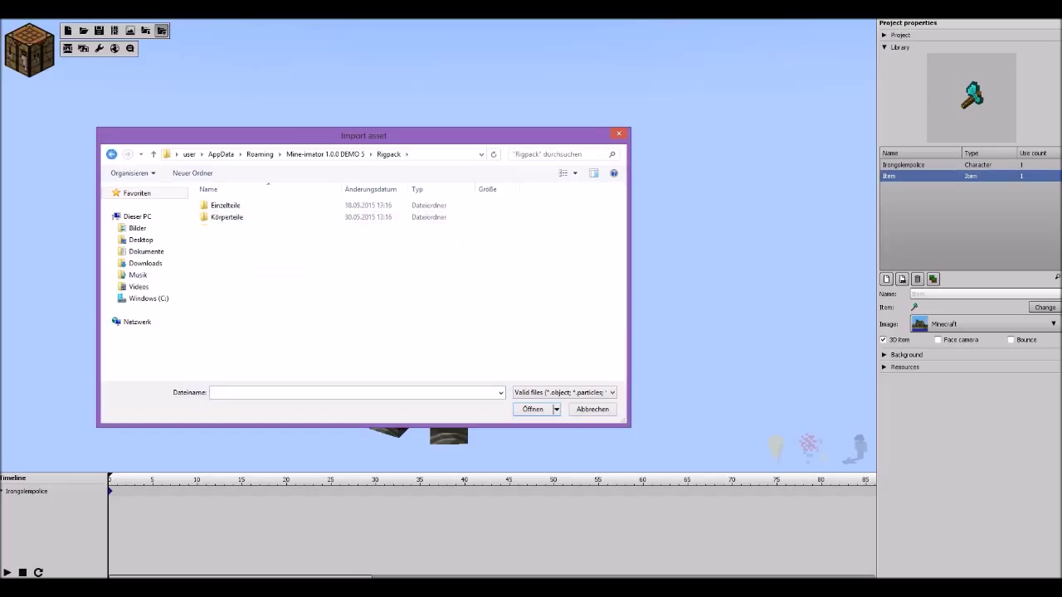
{"action": "key", "text": "BackSpace"}
Import Sturmgewähr 44.schematic from the Waffen folder under Schematics und Rigs für Objekte, Items.
{"action": "key", "text": "Down"}
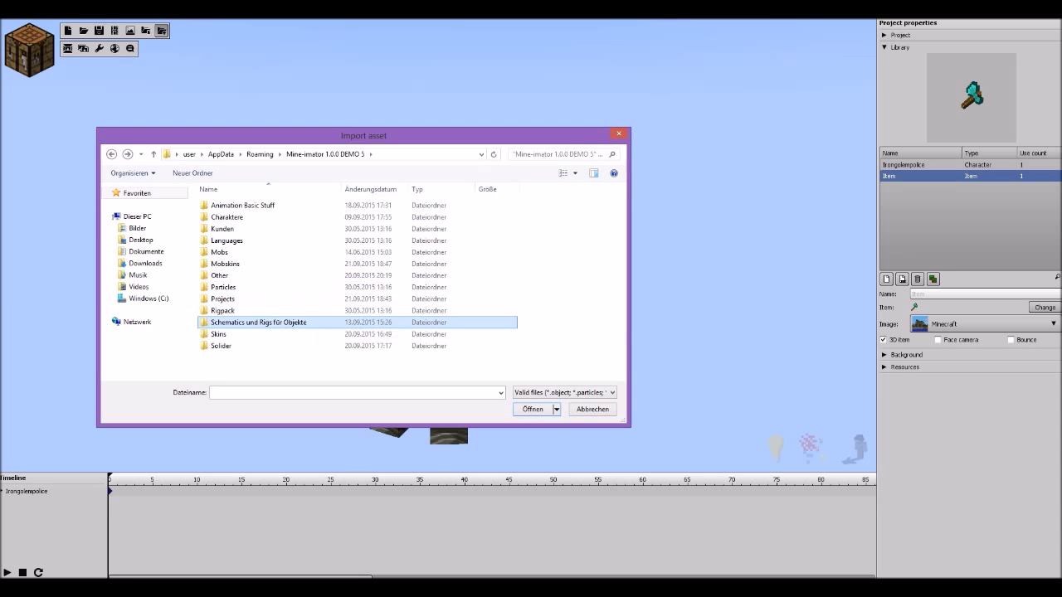
{"action": "key", "text": "Return"}
{"action": "key", "text": "Return"}
{"action": "key", "text": "Down"}
{"action": "key", "text": "Down"}
{"action": "key", "text": "Down"}
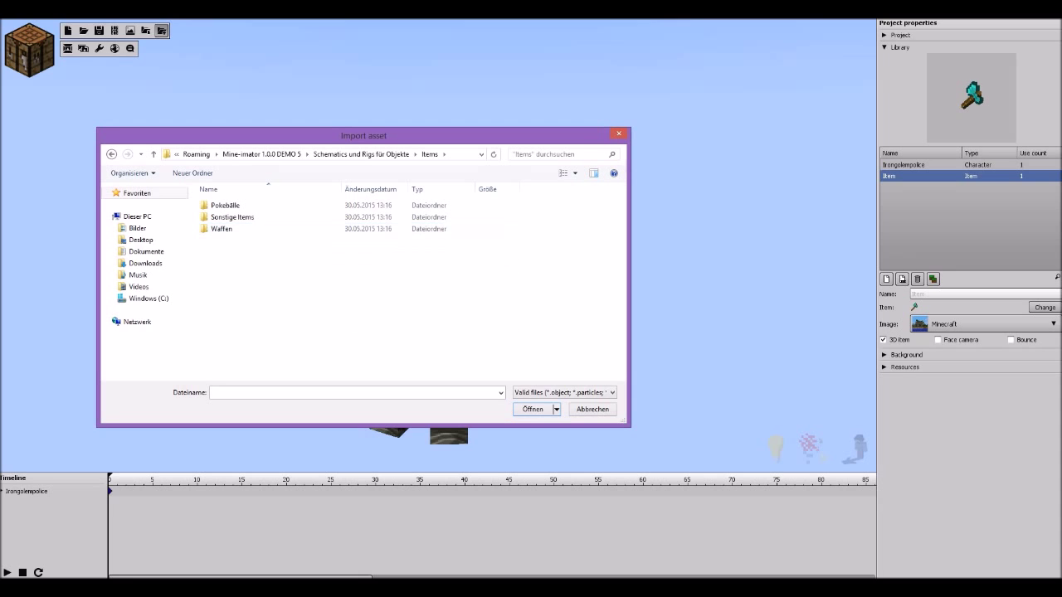
{"action": "key", "text": "Return"}
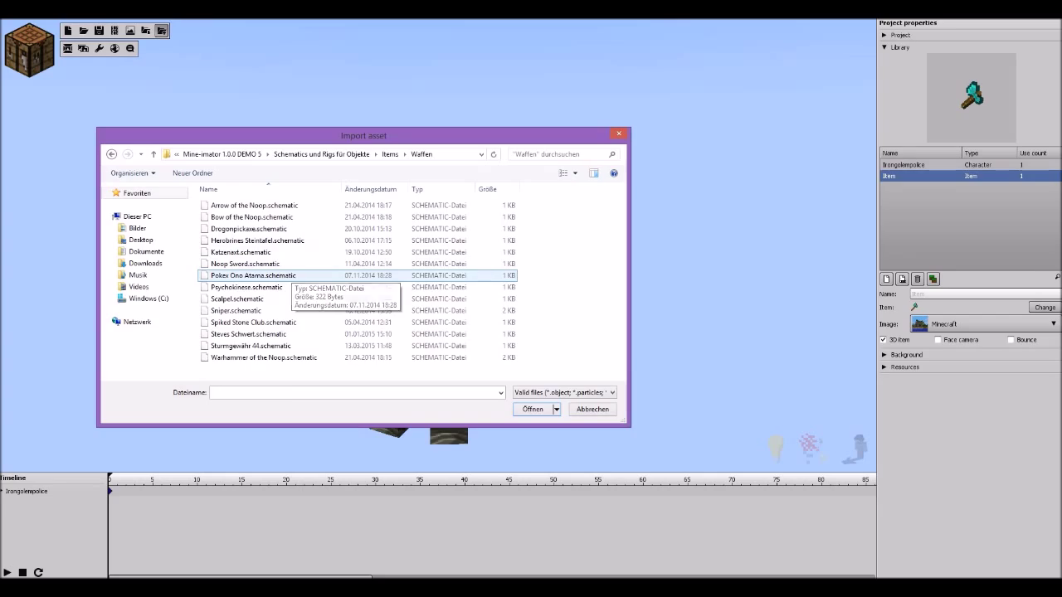
{"action": "double_click", "coordinate": [251, 345]}
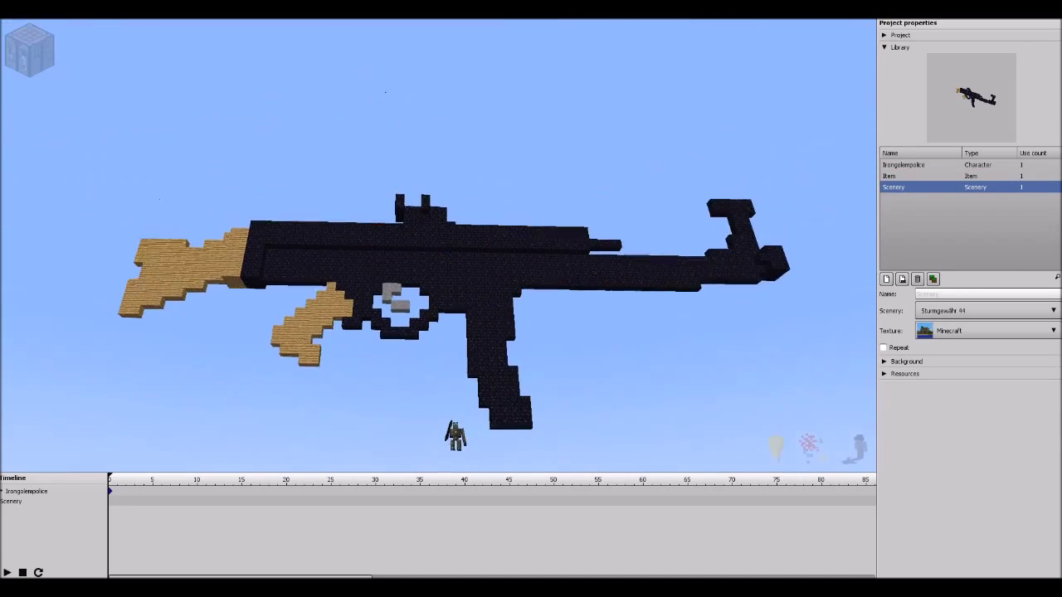
Parent the rifle to the golem's left arm with a custom rotation point at 339.30, 24, 198.18, and scale it to 0.07.
{"action": "left_click", "coordinate": [983, 122]}
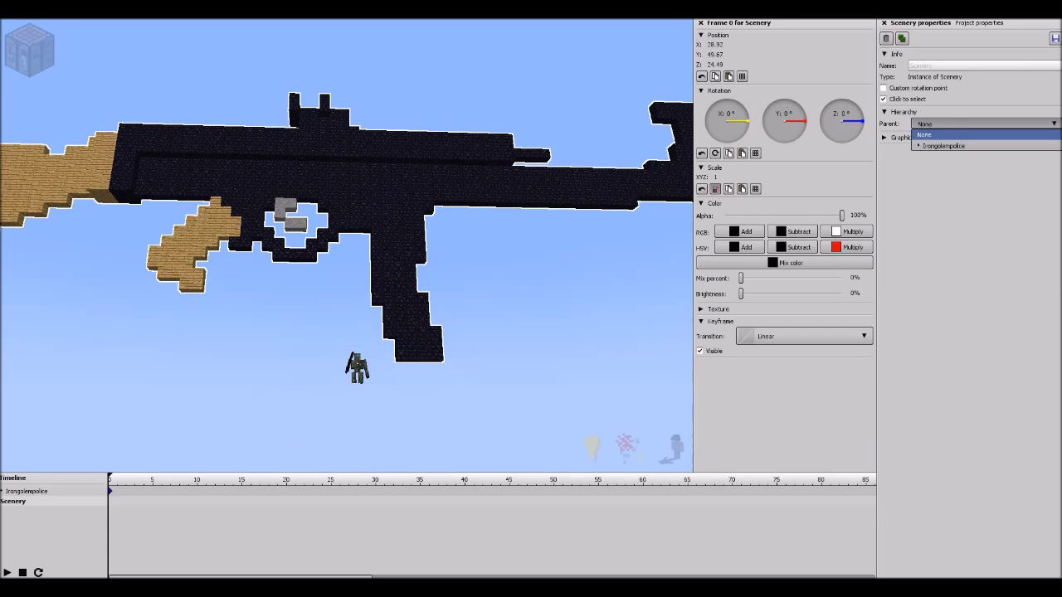
{"action": "left_click", "coordinate": [946, 202]}
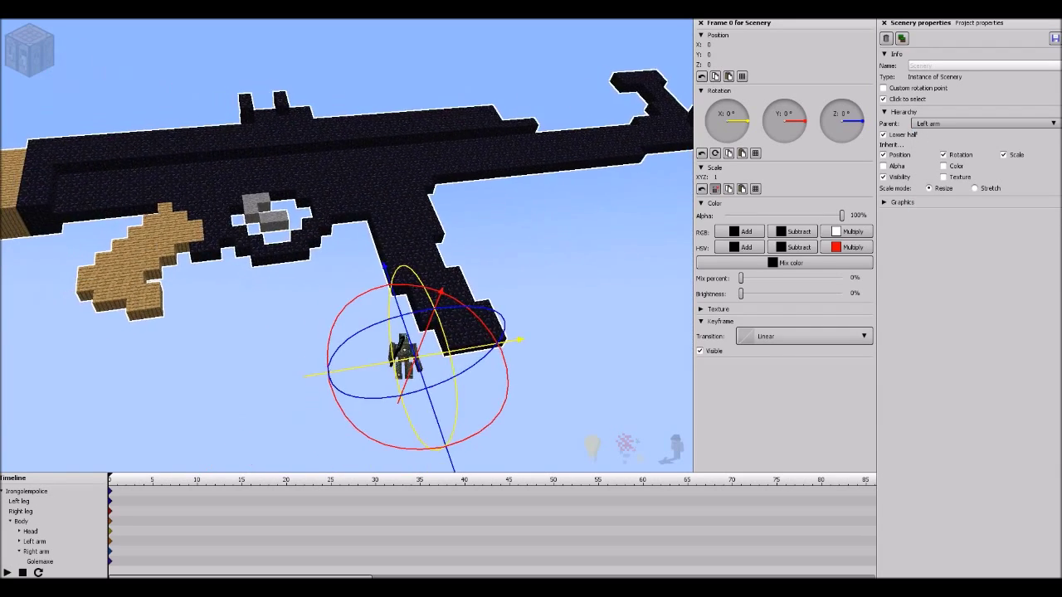
{"action": "left_click", "coordinate": [883, 87]}
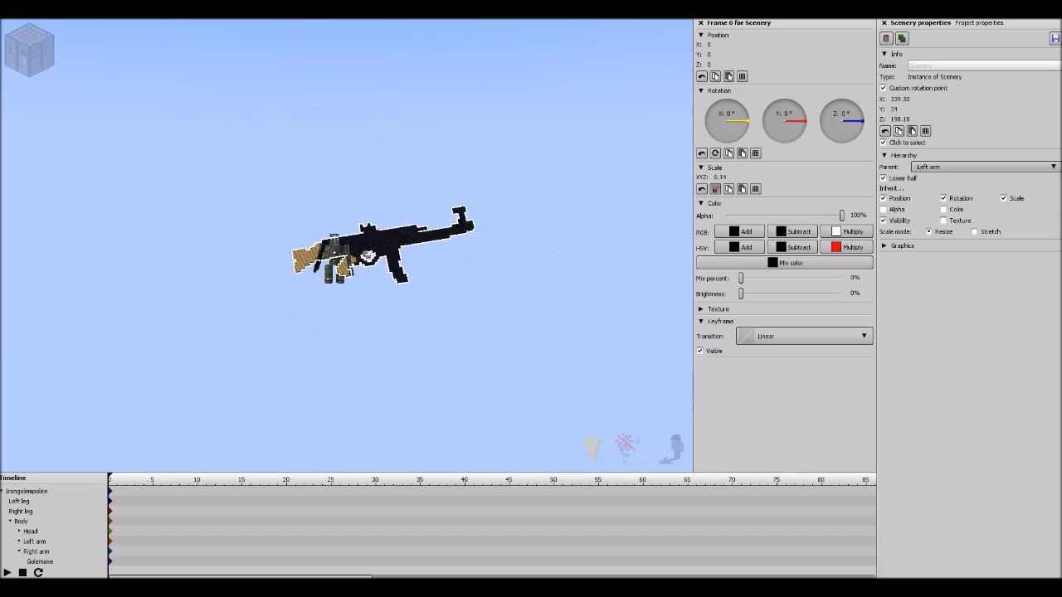
{"action": "scroll", "coordinate": [346, 246], "scroll_direction": "up", "scroll_amount": 5}
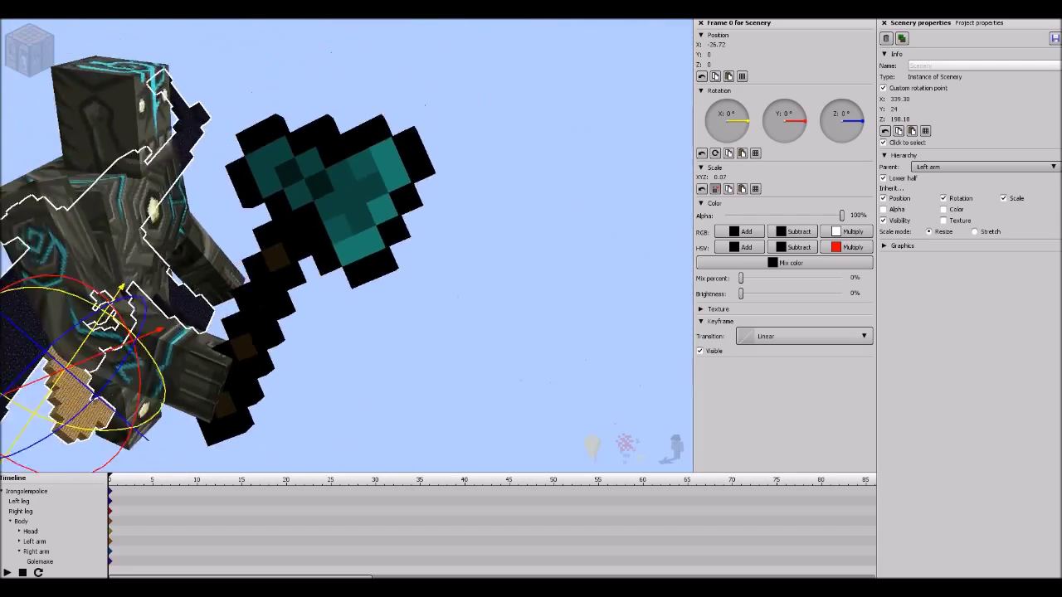
Move the rifle to about X -26.72, Y 14.82, Z -4.61 at the golem's left hand, and hide the Golemaxe.
{"action": "left_click_drag", "start_coordinate": [299, 332], "coordinate": [311, 262]}
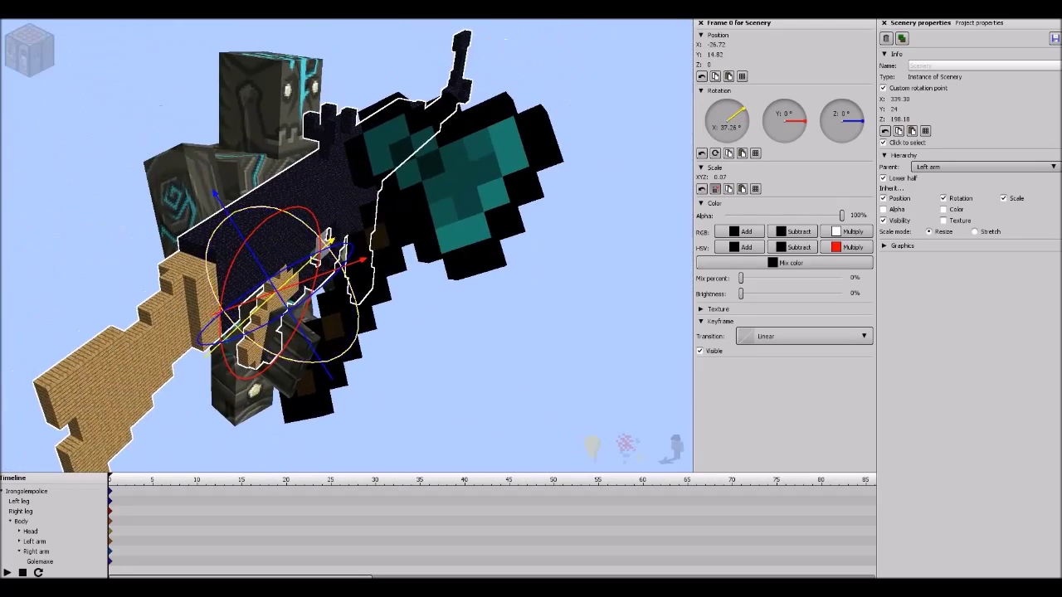
{"action": "left_click_drag", "start_coordinate": [317, 259], "coordinate": [365, 265]}
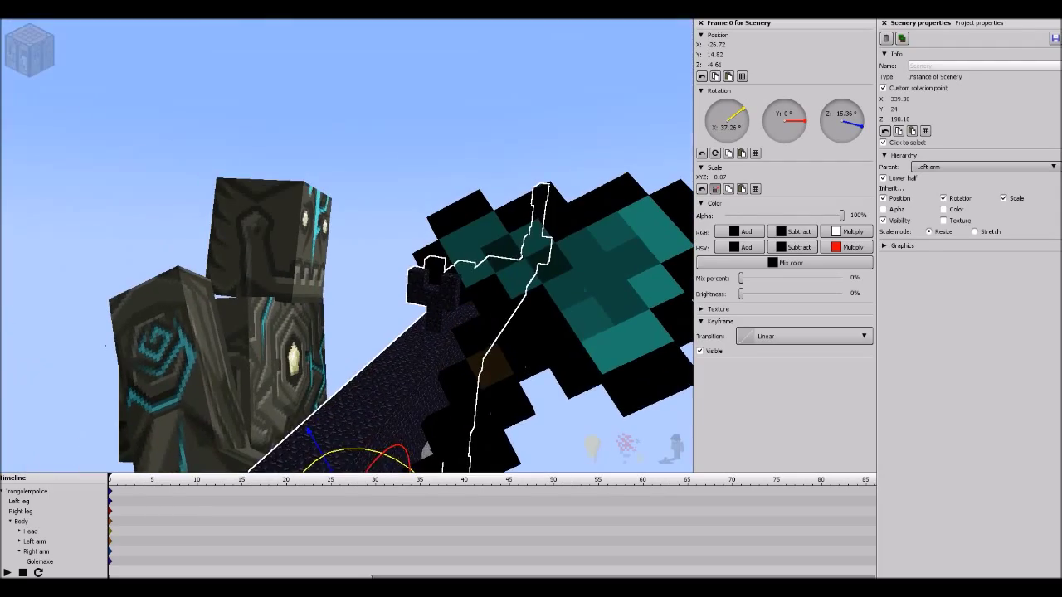
{"action": "left_click", "coordinate": [547, 265]}
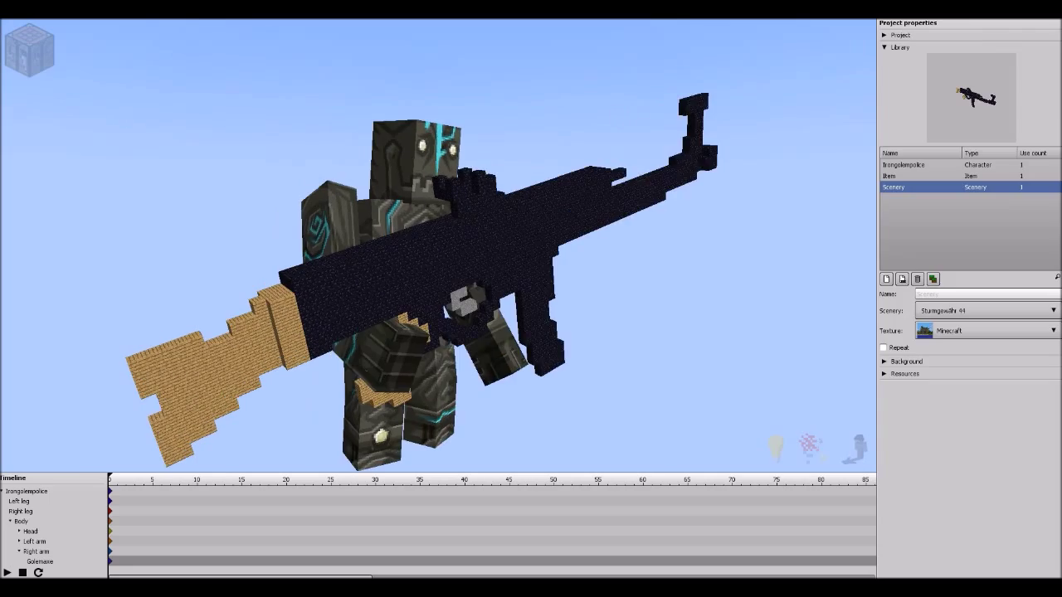
Rotate the rifle to about X 1.5°, Y -41°, Z -89.6° and shift it along X to about -29.66.
{"action": "left_click", "coordinate": [32, 491]}
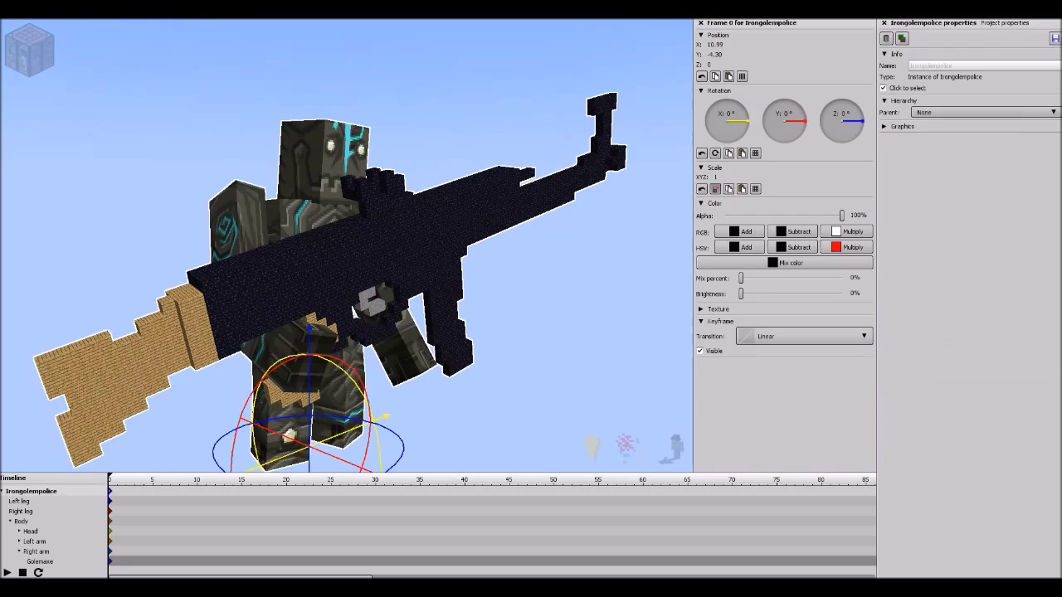
{"action": "left_click", "coordinate": [348, 249]}
{"action": "left_click_drag", "start_coordinate": [369, 264], "coordinate": [249, 348]}
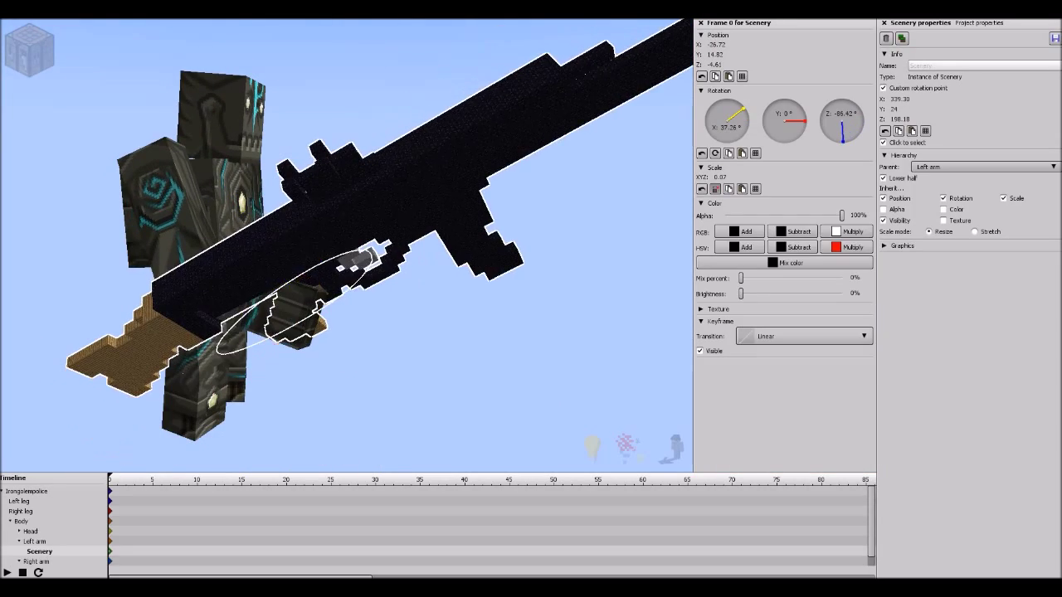
{"action": "left_click_drag", "start_coordinate": [244, 265], "coordinate": [265, 348]}
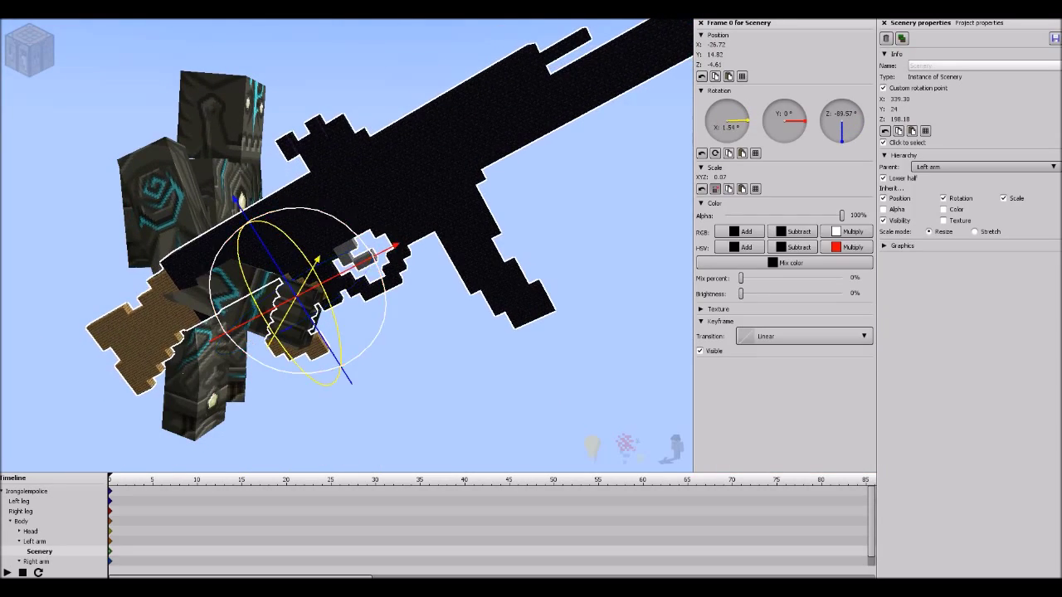
{"action": "left_click_drag", "start_coordinate": [249, 274], "coordinate": [274, 348]}
{"action": "right_click_drag", "start_coordinate": [273, 348], "coordinate": [316, 225]}
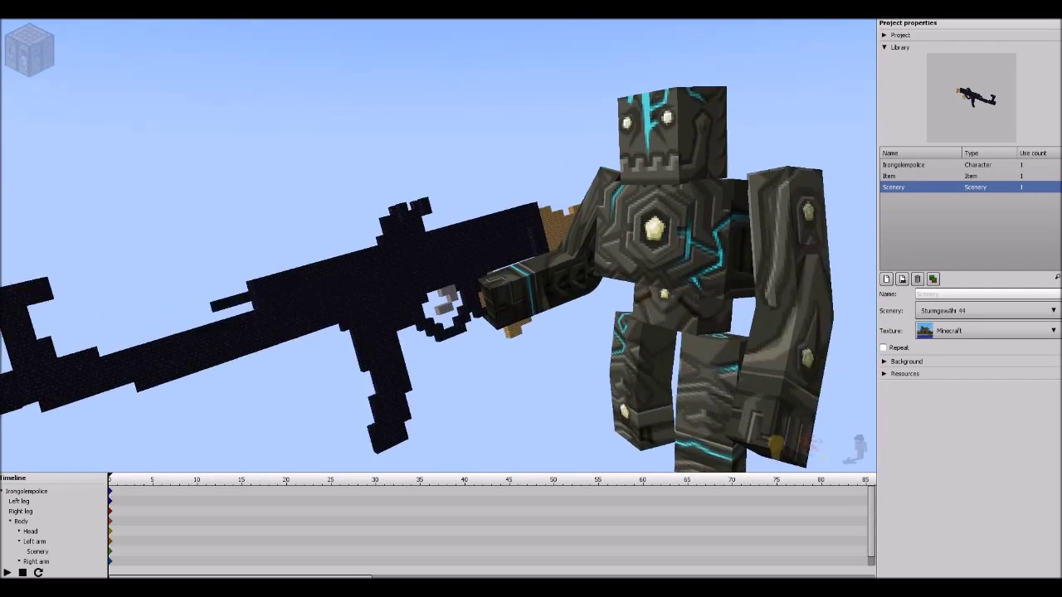
{"action": "left_click", "coordinate": [315, 226]}
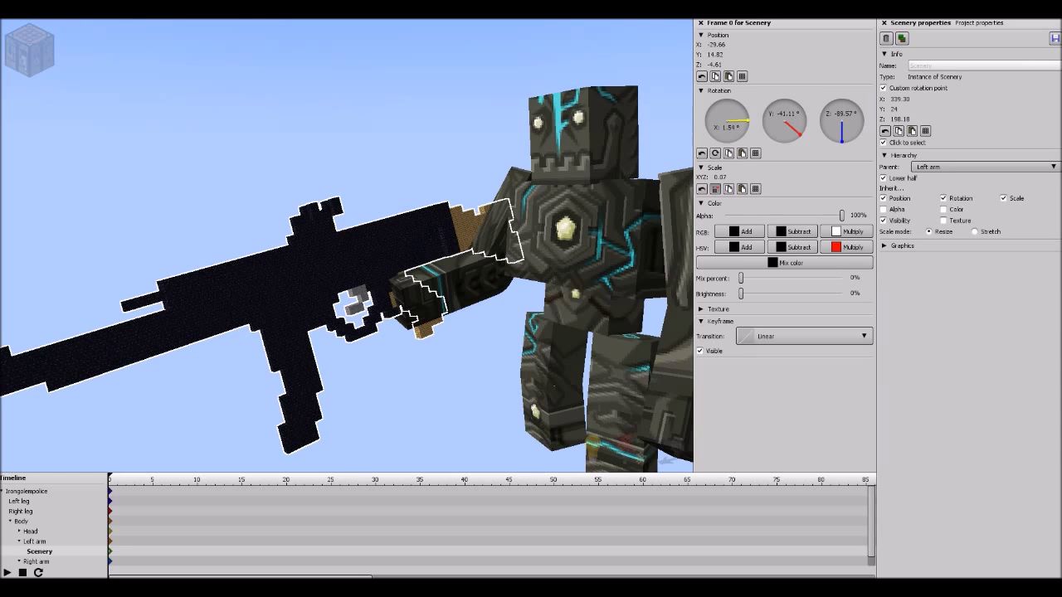
{"action": "left_click", "coordinate": [699, 351]}
{"action": "right_click_drag", "start_coordinate": [497, 249], "coordinate": [473, 249]}
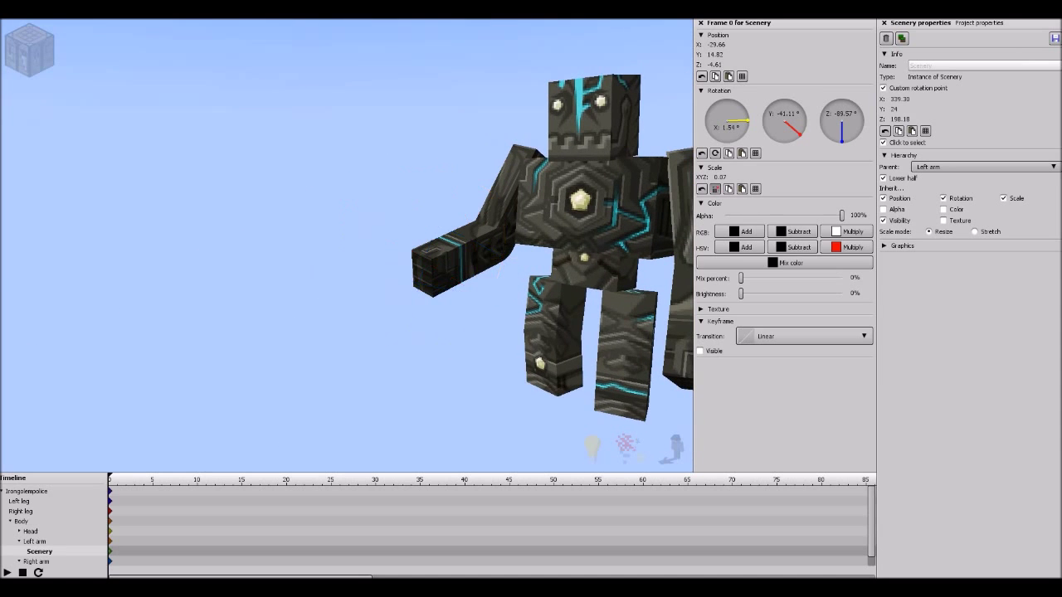
{"action": "left_click", "coordinate": [699, 351]}
Reparent the rifle to the right arm, rotate it to about X 8.6°, Y -74°, and place it at X -0.98, Y 2.86, Z -9.16.
{"action": "left_click", "coordinate": [983, 167]}
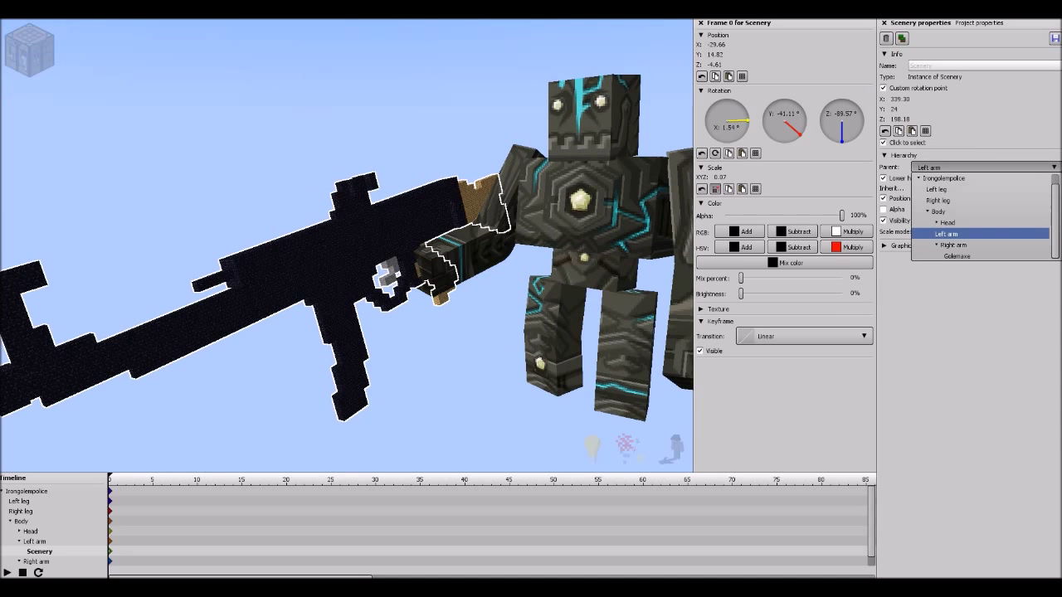
{"action": "left_click", "coordinate": [953, 245]}
{"action": "right_click_drag", "start_coordinate": [497, 248], "coordinate": [464, 249]}
{"action": "left_click_drag", "start_coordinate": [783, 120], "coordinate": [767, 120]}
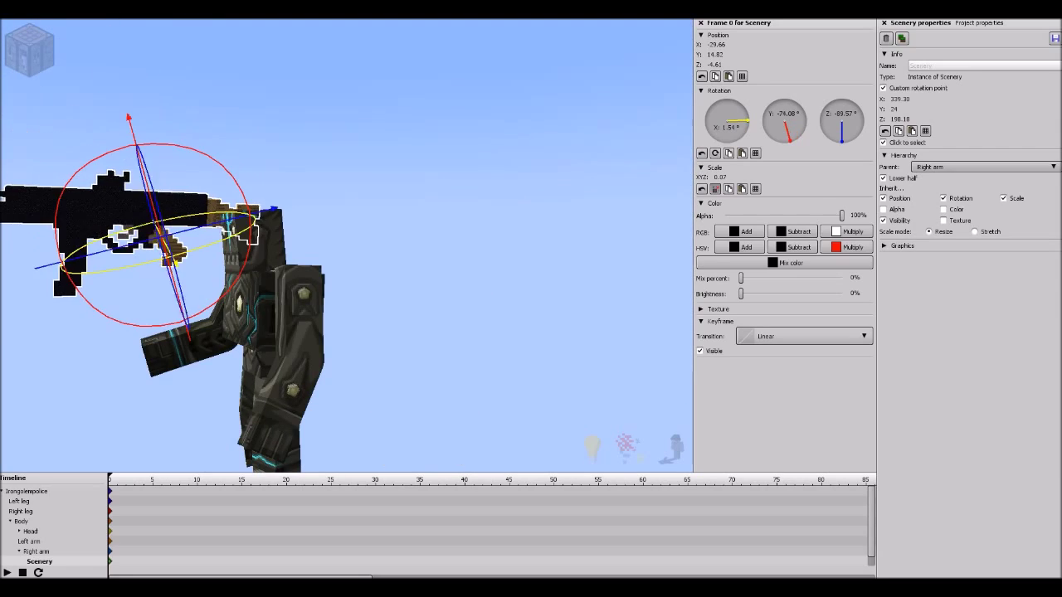
{"action": "right_click_drag", "start_coordinate": [347, 249], "coordinate": [291, 232]}
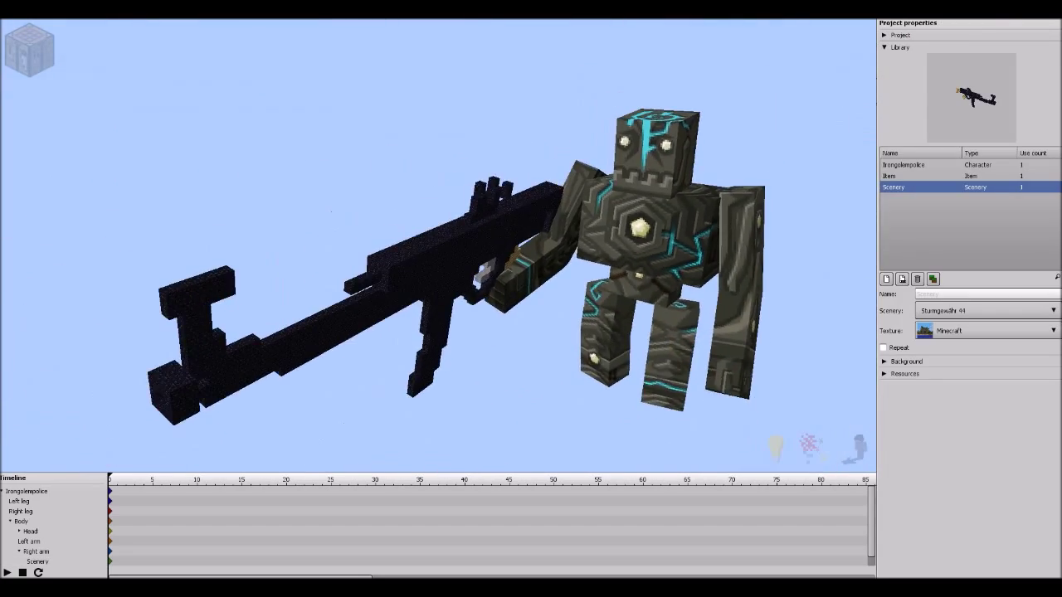
Duplicate the rifle onto the left arm, and rotate that arm to about -45° on X and 9° on Y with a 27° bend.
{"action": "left_click", "coordinate": [37, 561]}
{"action": "left_click", "coordinate": [982, 166]}
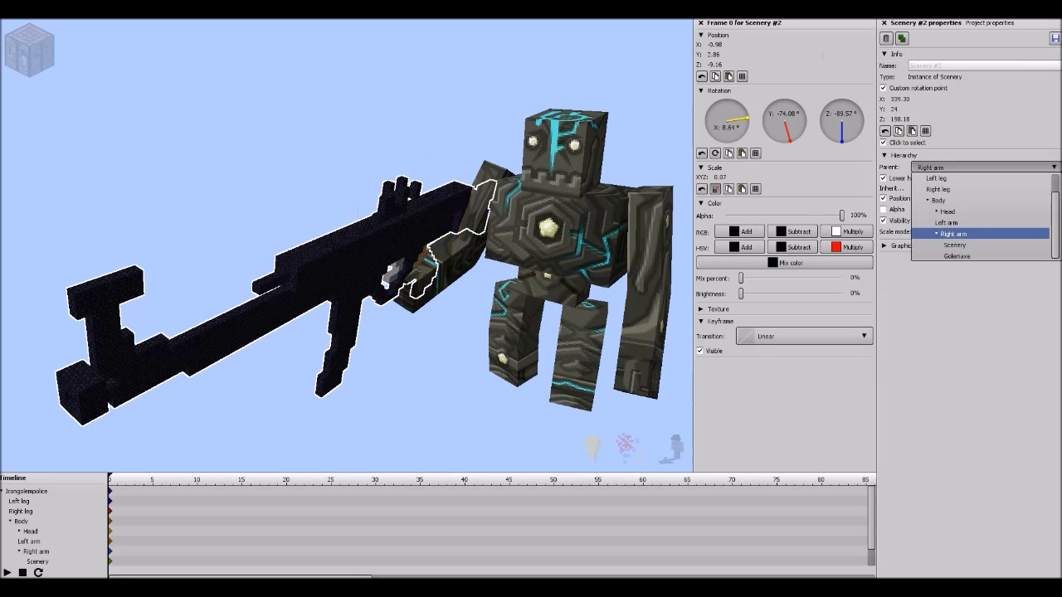
{"action": "left_click", "coordinate": [945, 223]}
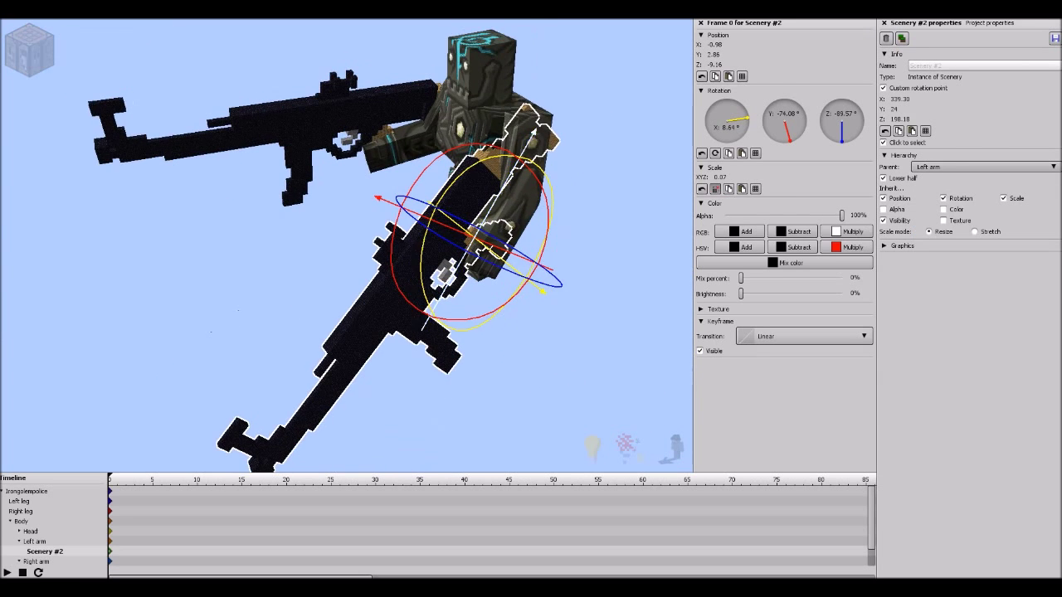
{"action": "left_click", "coordinate": [37, 541]}
{"action": "left_click_drag", "start_coordinate": [602, 100], "coordinate": [630, 124]}
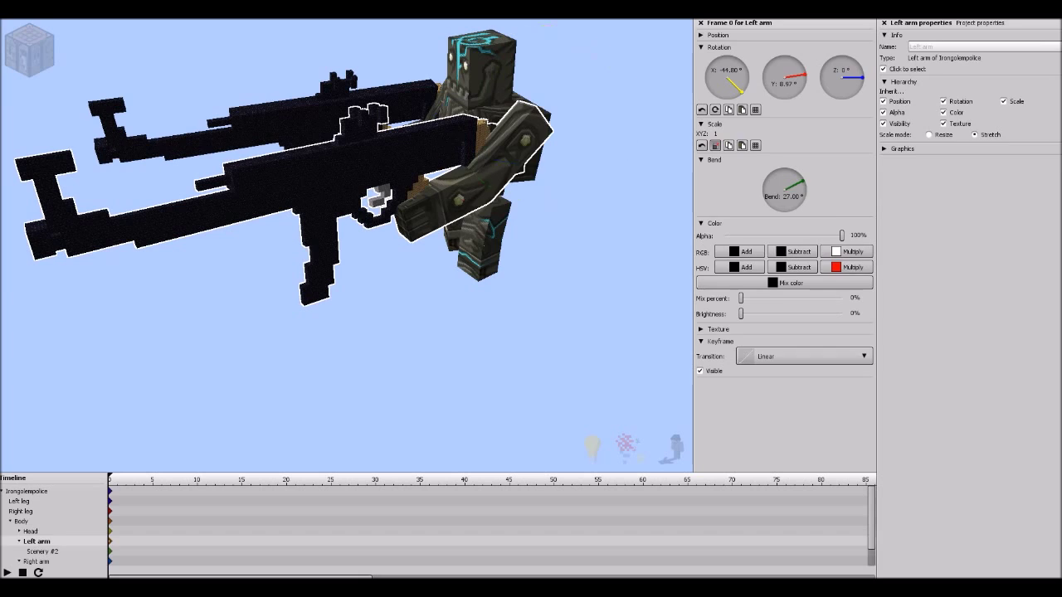
Hide both rifles held in the golem's left and right hands.
{"action": "left_click", "coordinate": [42, 551]}
{"action": "key", "text": "ctrl+z"}
{"action": "key", "text": "ctrl+z"}
{"action": "key", "text": "ctrl+z"}
{"action": "key", "text": "ctrl+z"}
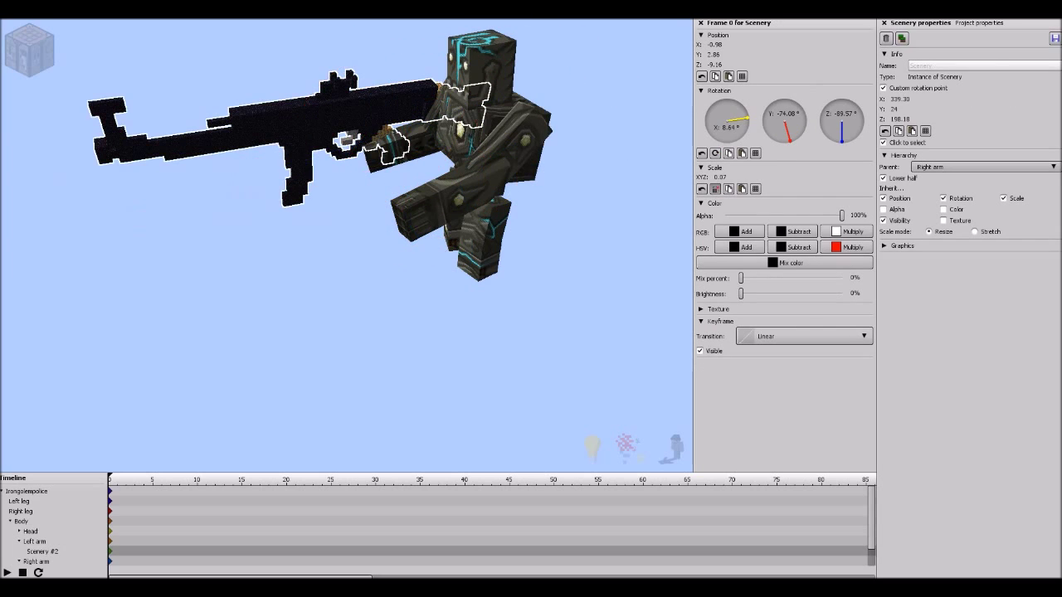
Create a sphere for the golem's chest core and name it Energysource.
{"action": "scroll", "coordinate": [438, 245], "scroll_direction": "up", "scroll_amount": 10}
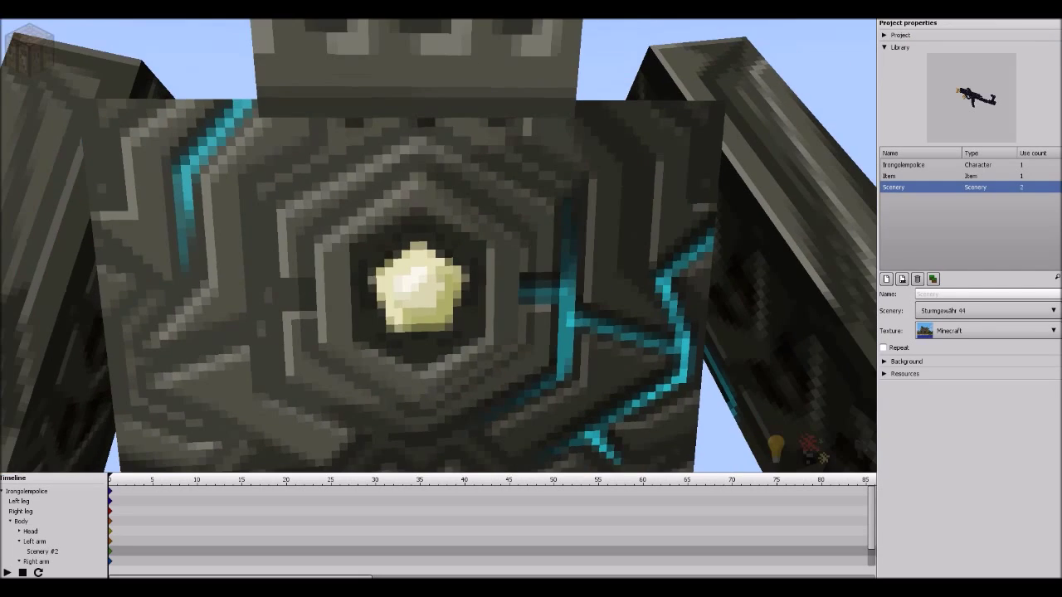
{"action": "left_click", "coordinate": [29, 50]}
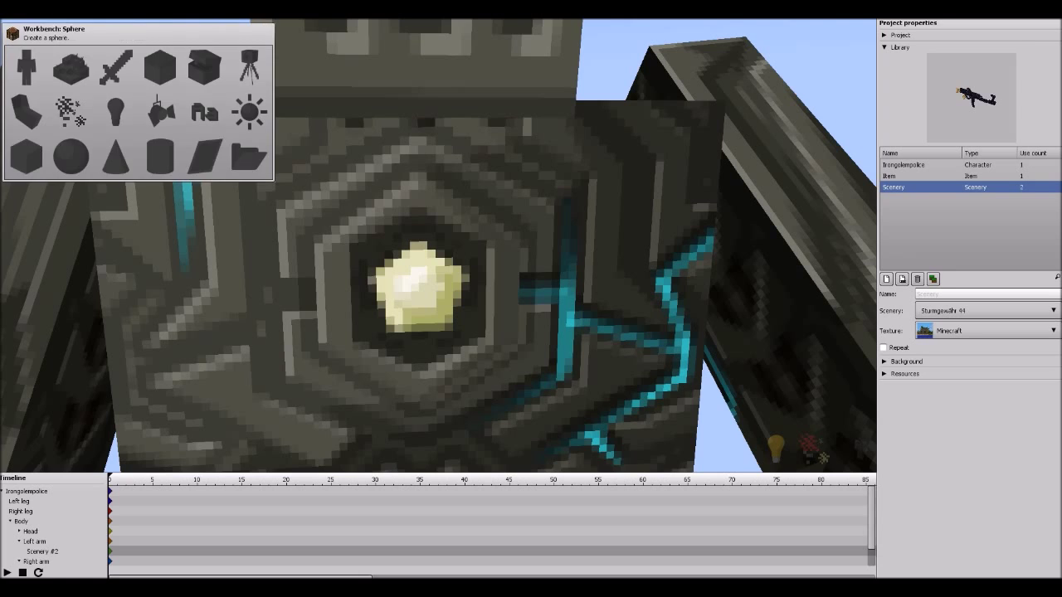
{"action": "left_click", "coordinate": [80, 154]}
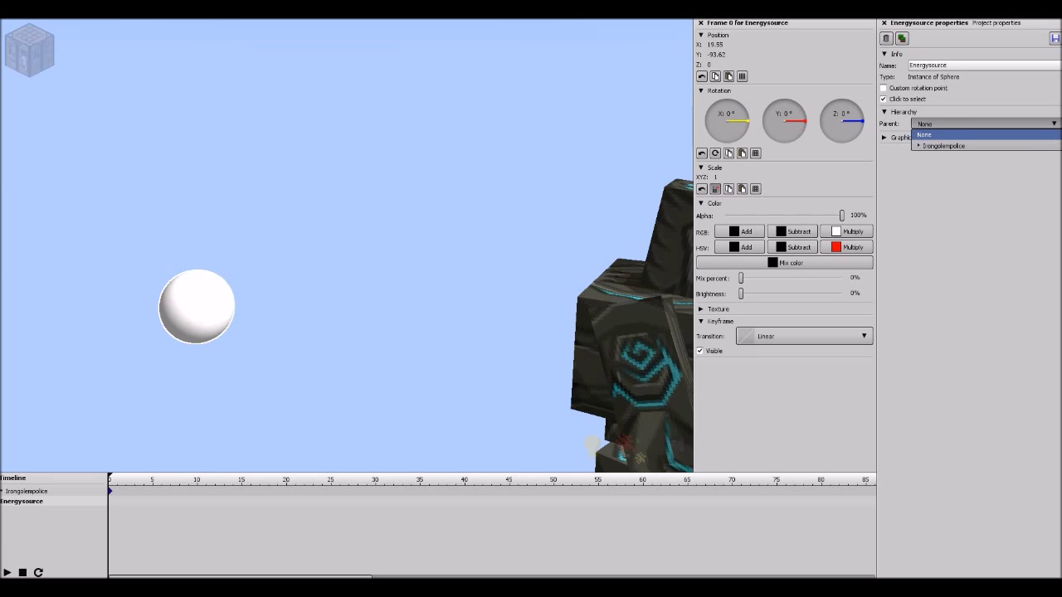
Parent the Energysource to the golem's Body and place it at the chest's centre at Y 2.25, Z 7.47, scaled to 0.47.
{"action": "left_click", "coordinate": [918, 145]}
{"action": "left_click", "coordinate": [933, 178]}
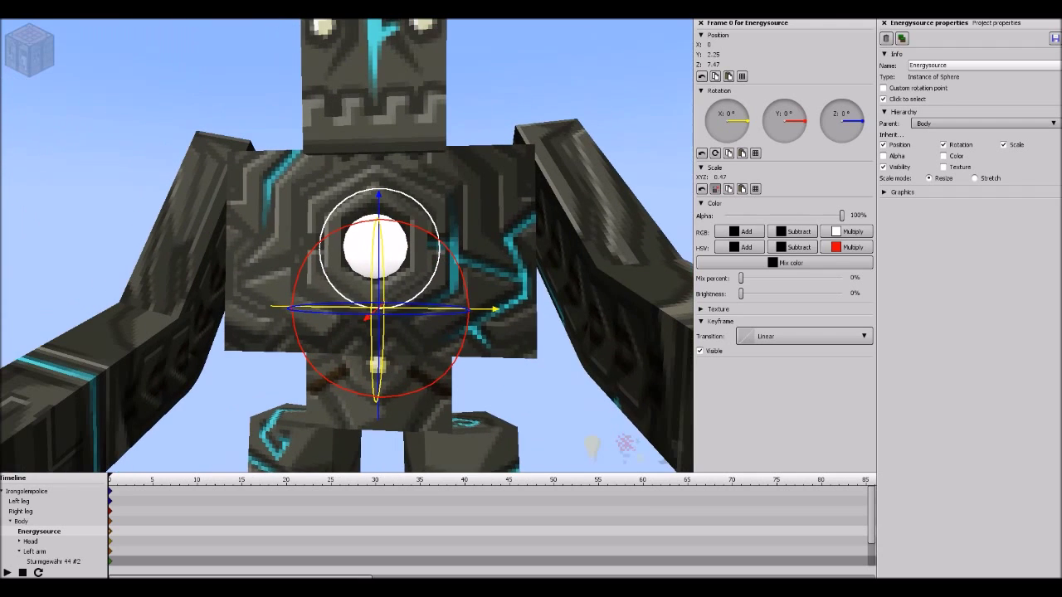
Raise the Energysource to Z 7.79 and reset its added RGB colour.
{"action": "left_click", "coordinate": [733, 231]}
{"action": "left_click_drag", "start_coordinate": [522, 274], "coordinate": [451, 291]}
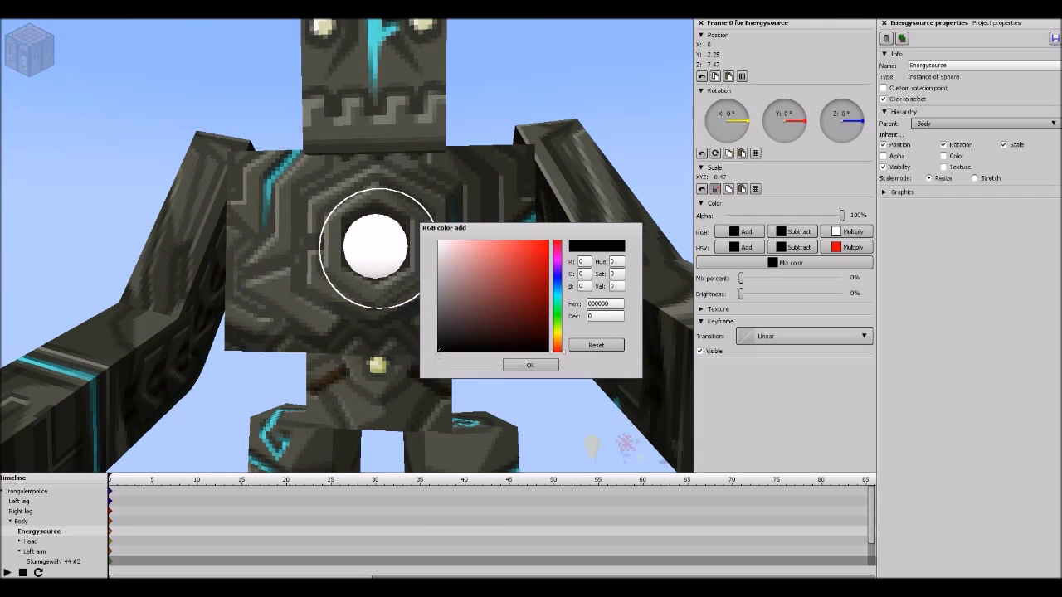
{"action": "left_click", "coordinate": [600, 344]}
{"action": "left_click", "coordinate": [733, 232]}
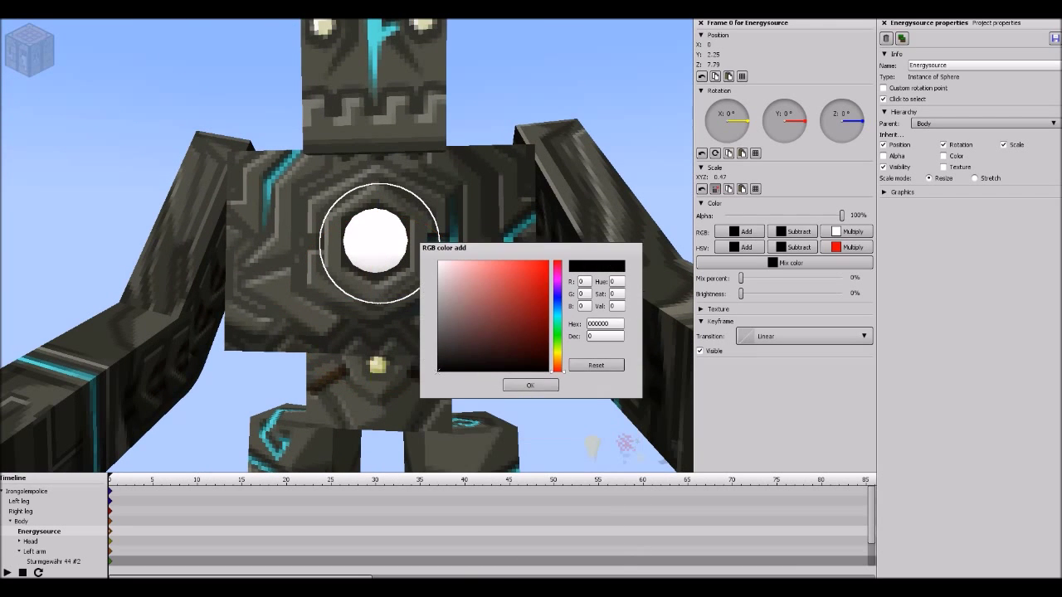
{"action": "left_click_drag", "start_coordinate": [465, 248], "coordinate": [466, 227]}
{"action": "left_click", "coordinate": [557, 334]}
{"action": "left_click", "coordinate": [595, 345]}
{"action": "left_click", "coordinate": [530, 364]}
Set the Energysource's RGB multiply colour to yellow FFF000 and its brightness to 100%.
{"action": "left_click", "coordinate": [846, 232]}
{"action": "left_click", "coordinate": [557, 334]}
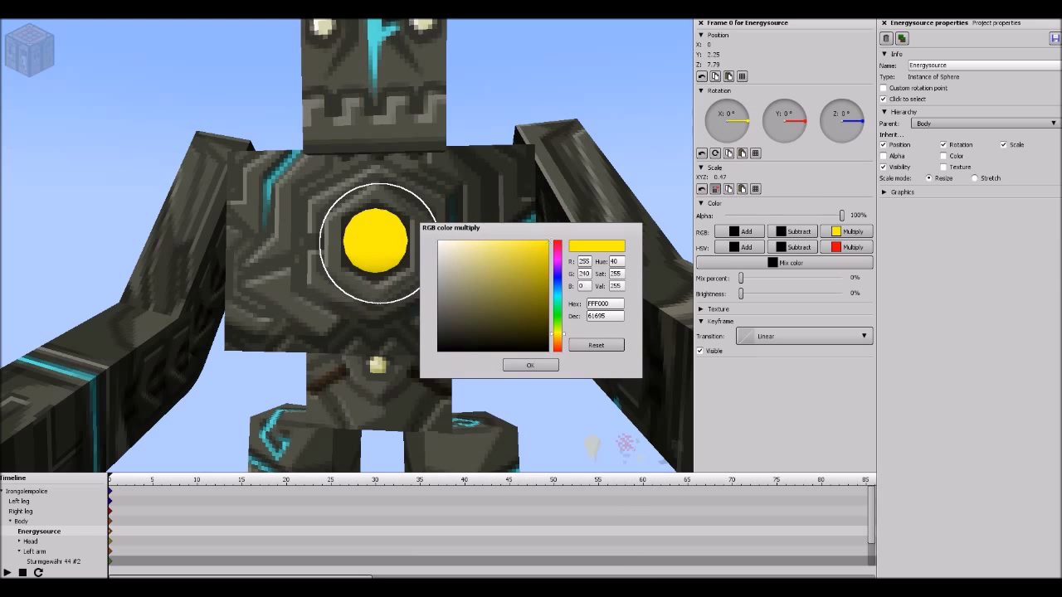
{"action": "key", "text": "Return"}
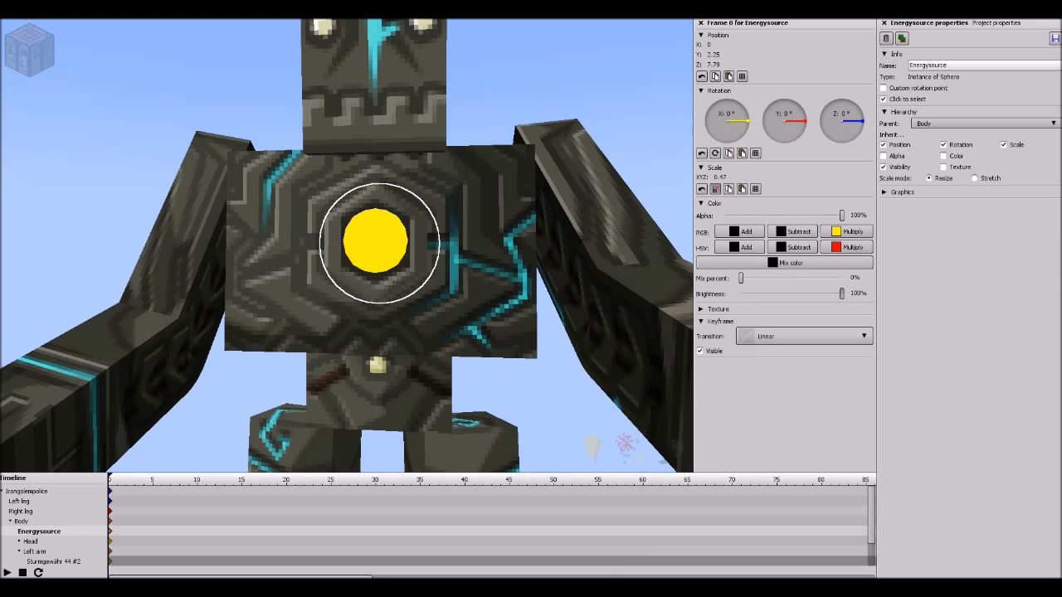
{"action": "scroll", "coordinate": [347, 245], "scroll_direction": "down", "scroll_amount": 3}
{"action": "scroll", "coordinate": [347, 245], "scroll_direction": "up", "scroll_amount": 6}
{"action": "right_click_drag", "start_coordinate": [346, 245], "coordinate": [207, 274]}
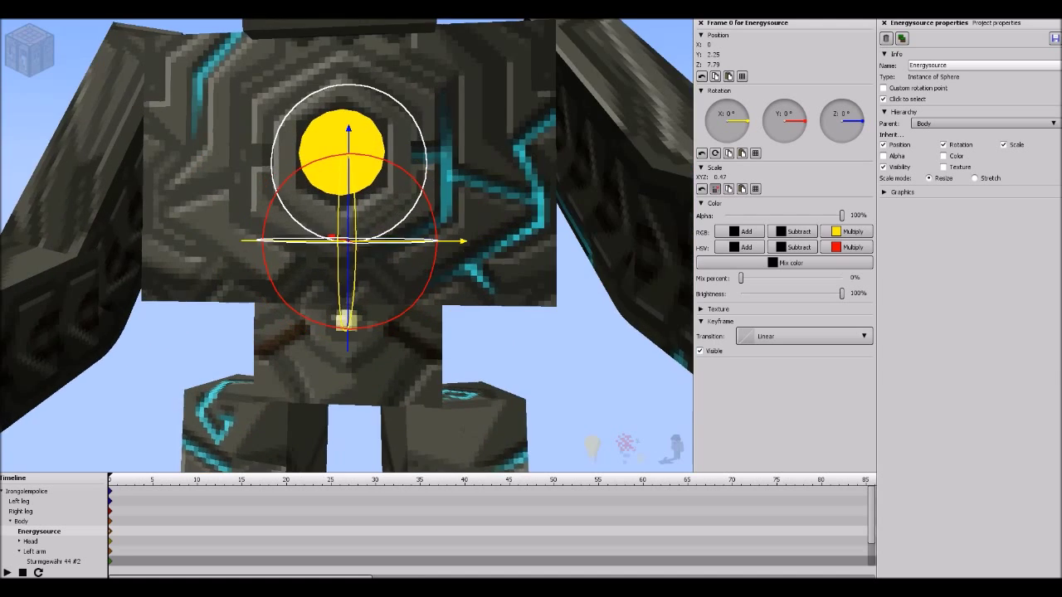
{"action": "left_click", "coordinate": [298, 274]}
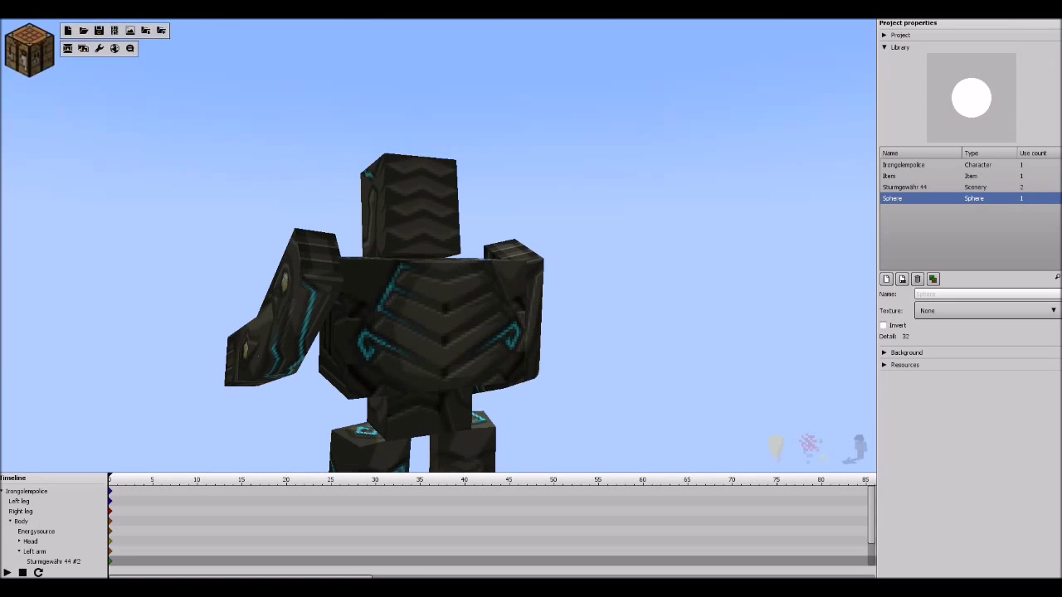
Create a grass block behind the golem at X 6.61, Y -35.82, Z 18.66, name it Beacon and parent it to the Body.
{"action": "left_click", "coordinate": [29, 50]}
{"action": "left_click", "coordinate": [160, 67]}
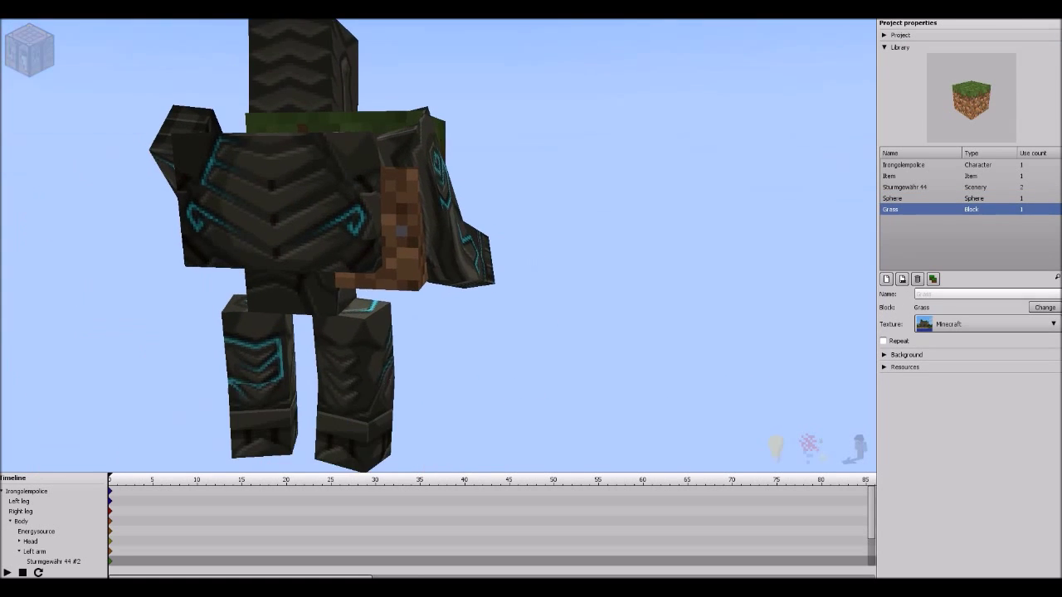
{"action": "left_click_drag", "start_coordinate": [296, 250], "coordinate": [348, 249]}
{"action": "left_click", "coordinate": [982, 123]}
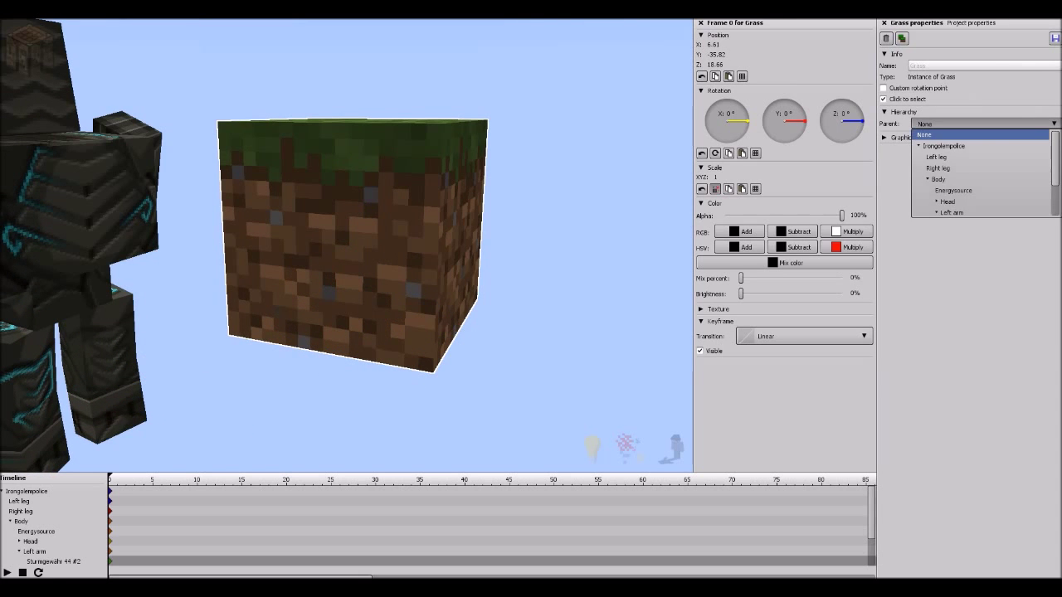
{"action": "left_click", "coordinate": [928, 177]}
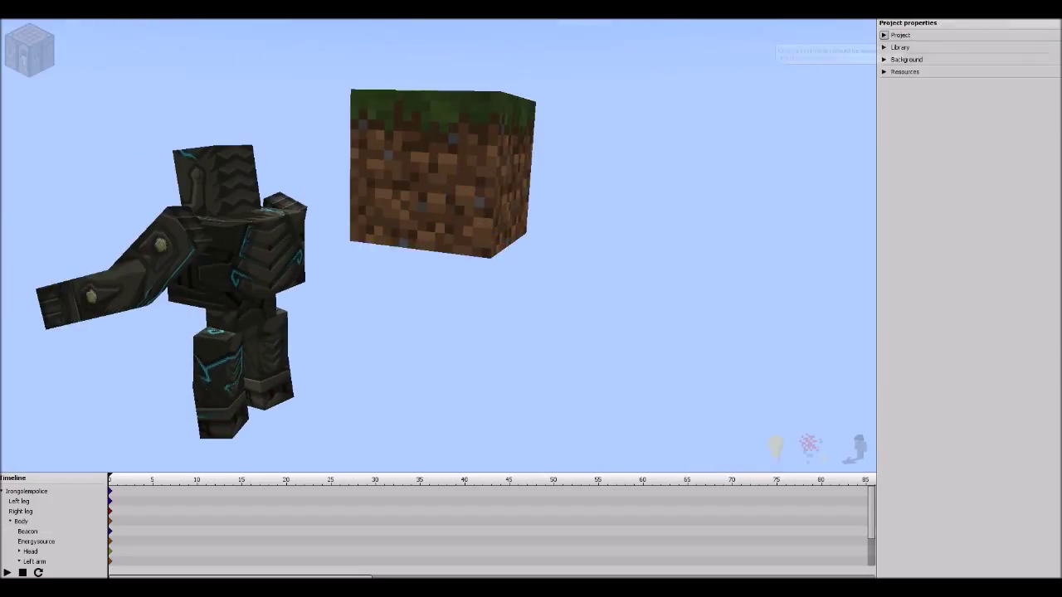
Rename the grass block in the library to Beacon and change its block type to Beacon.
{"action": "left_click", "coordinate": [883, 47]}
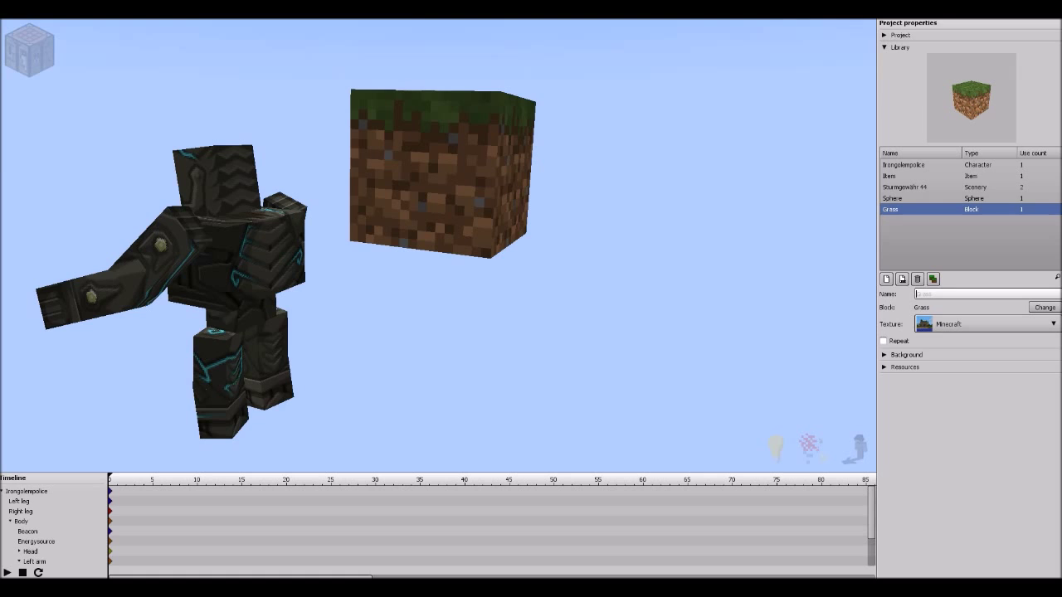
{"action": "left_click", "coordinate": [1044, 307]}
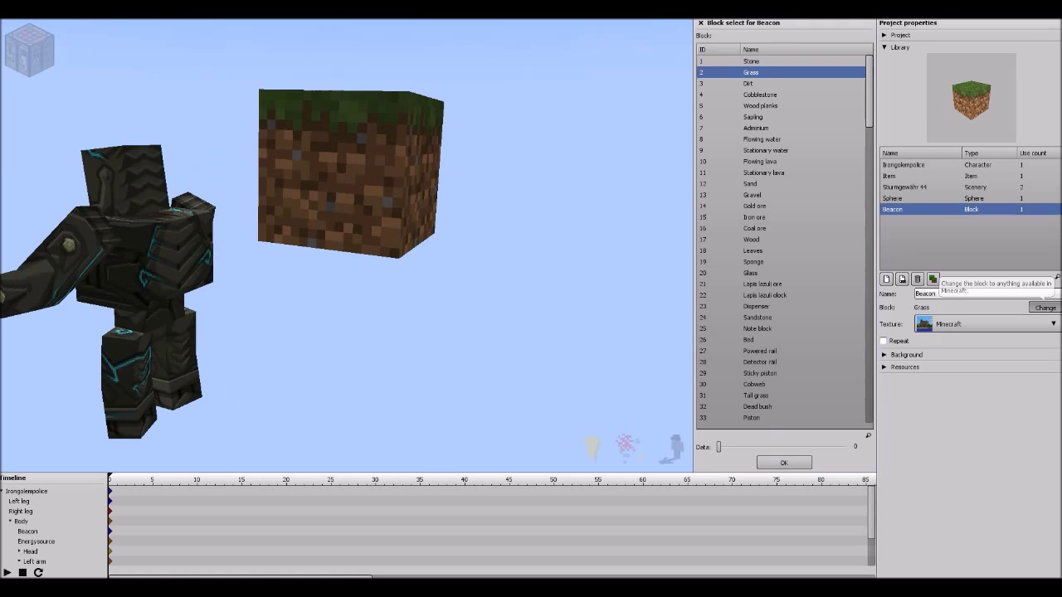
{"action": "scroll", "coordinate": [784, 241], "scroll_direction": "down", "scroll_amount": 3}
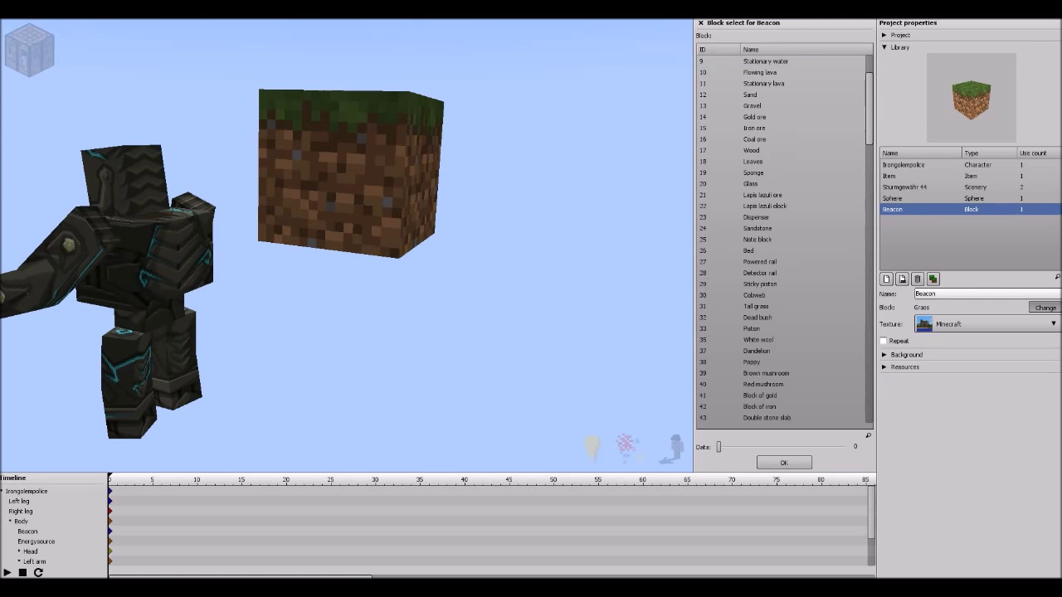
{"action": "scroll", "coordinate": [783, 240], "scroll_direction": "up", "scroll_amount": 3}
{"action": "left_click", "coordinate": [755, 49]}
{"action": "scroll", "coordinate": [783, 240], "scroll_direction": "down", "scroll_amount": 2}
{"action": "left_click", "coordinate": [752, 61]}
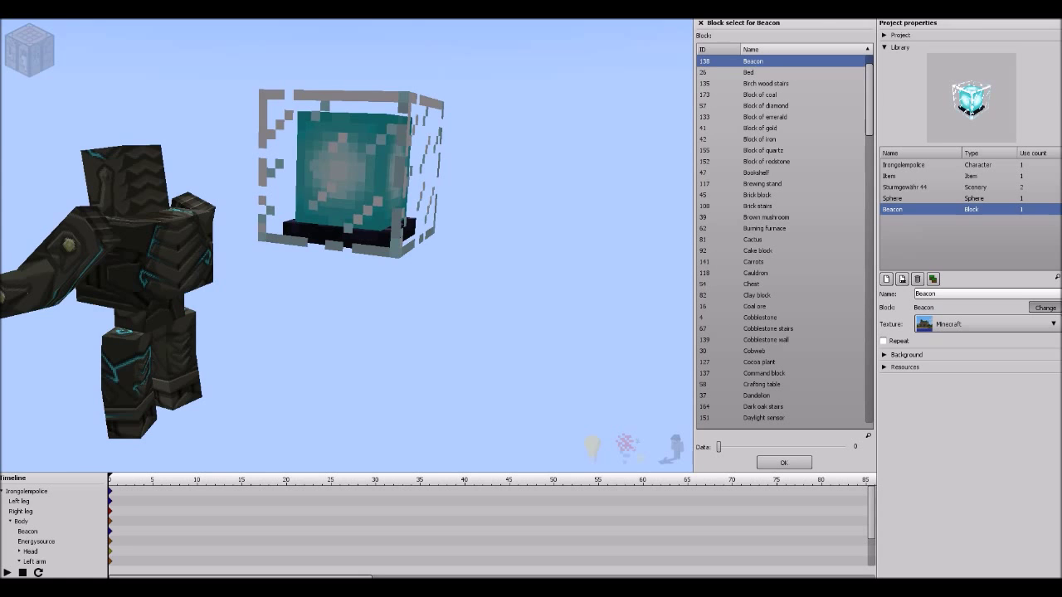
{"action": "left_click", "coordinate": [166, 349]}
{"action": "left_click", "coordinate": [784, 462]}
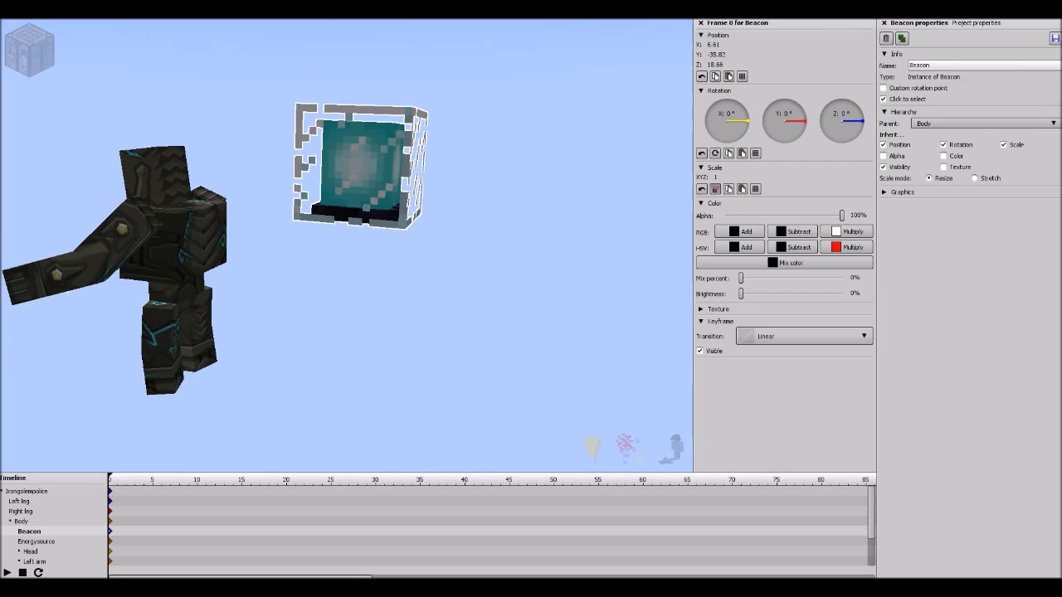
Rotate the Beacon to about -90° on X and move it against the golem's back at X -0.47, Y -4.23, Z 11.59.
{"action": "left_click_drag", "start_coordinate": [298, 265], "coordinate": [282, 216]}
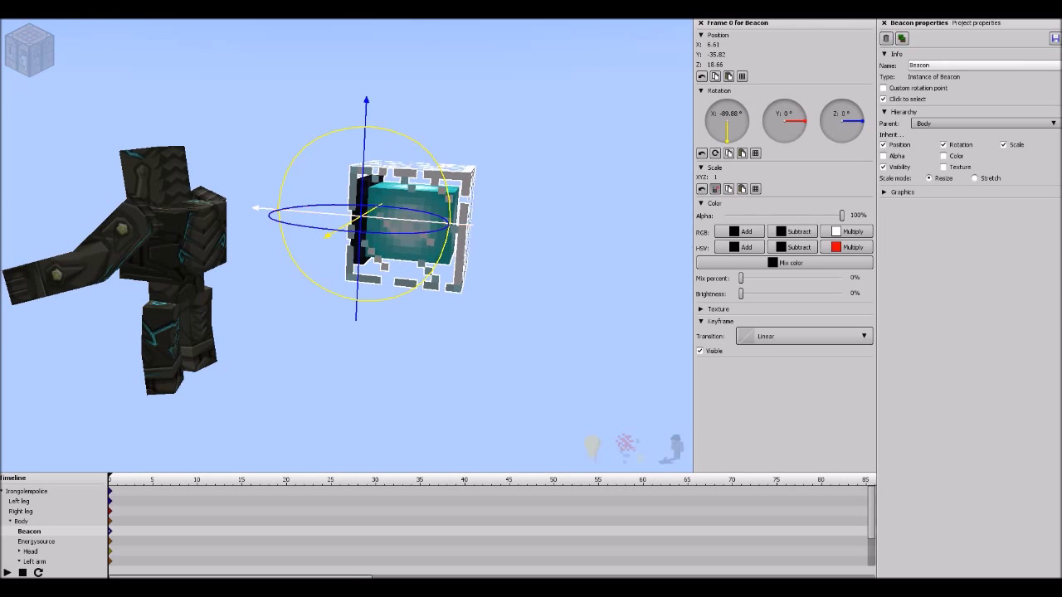
{"action": "left_click_drag", "start_coordinate": [365, 214], "coordinate": [237, 213]}
{"action": "scroll", "coordinate": [347, 246], "scroll_direction": "up", "scroll_amount": 3}
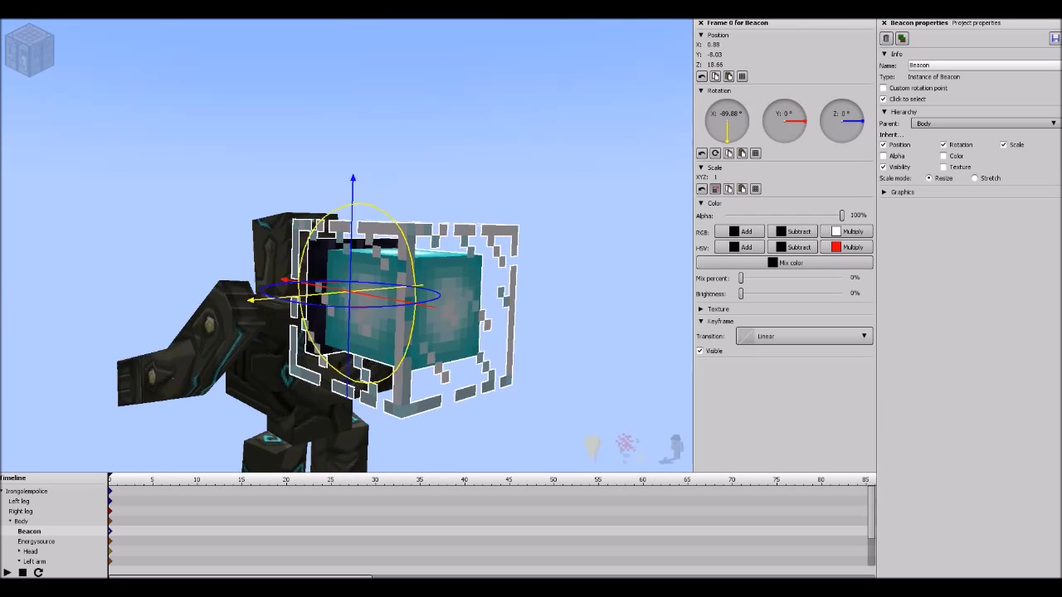
{"action": "scroll", "coordinate": [346, 247], "scroll_direction": "up", "scroll_amount": 5}
{"action": "left_click_drag", "start_coordinate": [225, 315], "coordinate": [195, 314]}
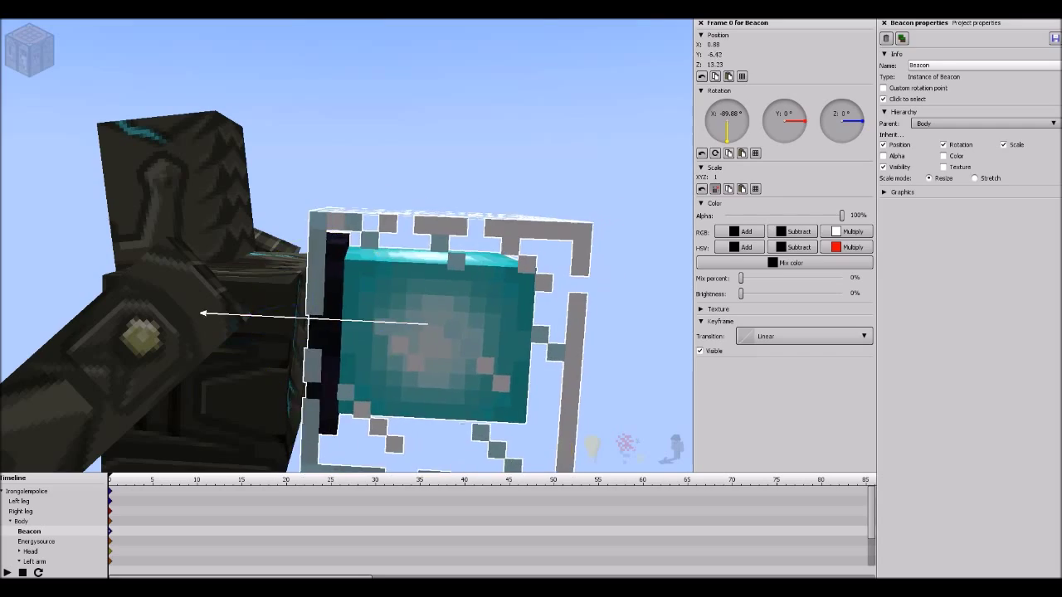
{"action": "right_click_drag", "start_coordinate": [195, 314], "coordinate": [91, 258]}
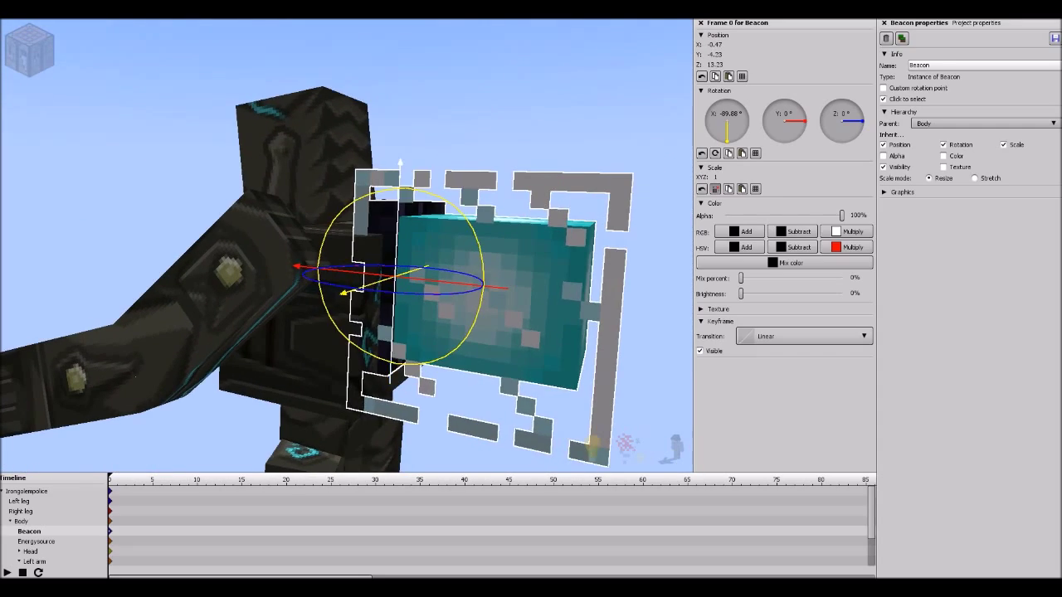
{"action": "left_click_drag", "start_coordinate": [399, 163], "coordinate": [398, 186]}
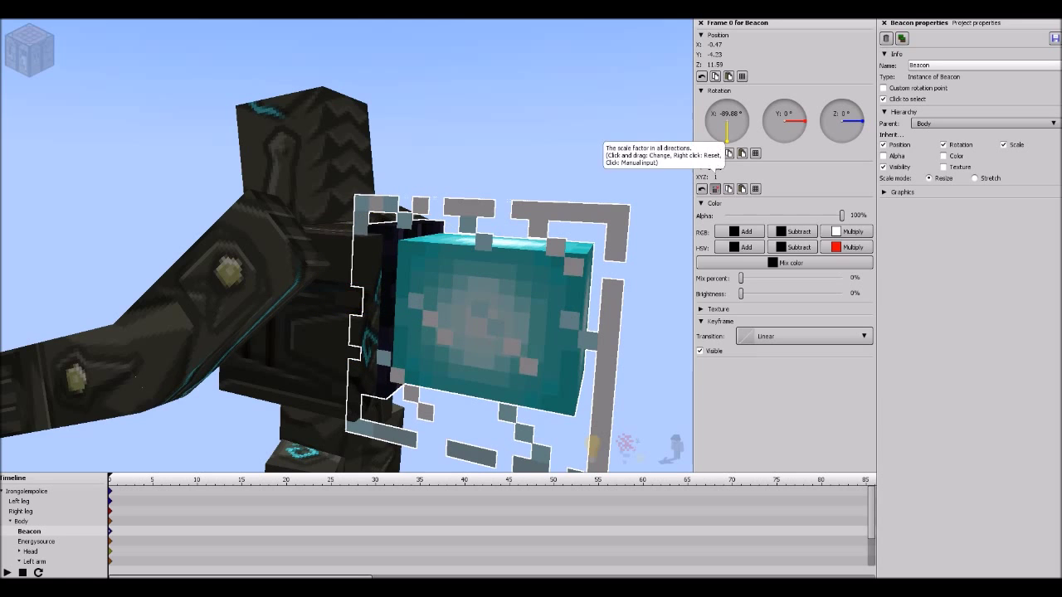
Scale the Beacon separately per axis to X 0.77, Y 0.61, Z 0.21 and place it on the back at X 0.30, Y -5.38, Z 11.37.
{"action": "left_click_drag", "start_coordinate": [714, 177], "coordinate": [697, 177]}
{"action": "left_click", "coordinate": [715, 189]}
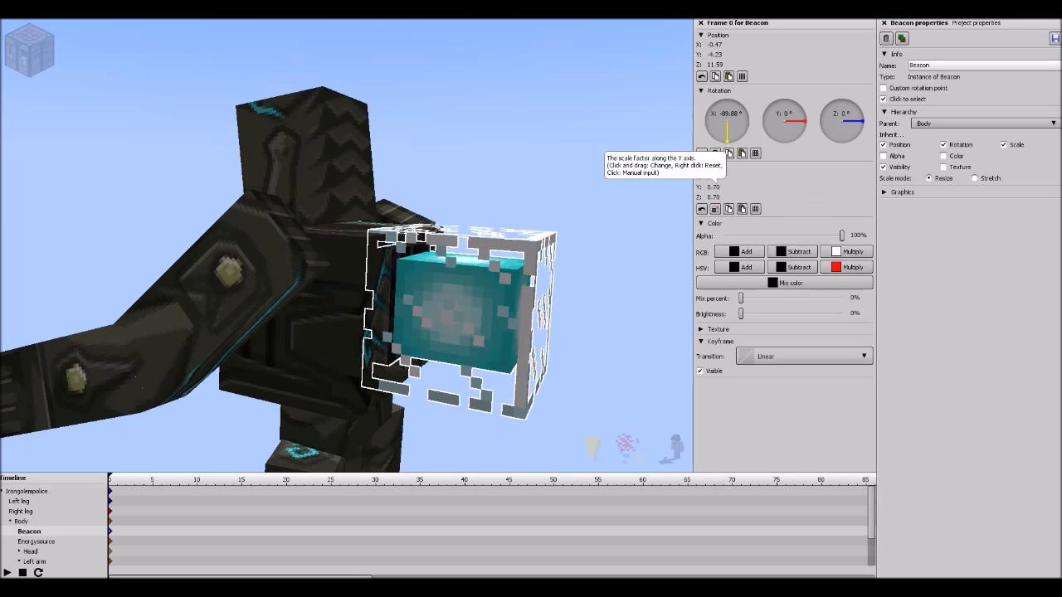
{"action": "left_click_drag", "start_coordinate": [714, 196], "coordinate": [701, 197]}
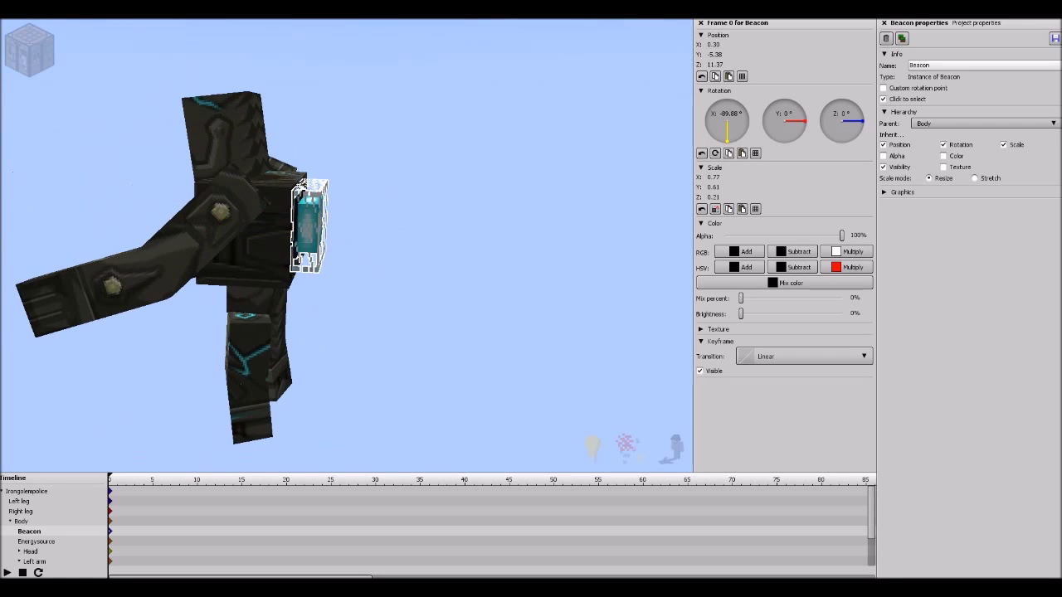
{"action": "left_click", "coordinate": [284, 201]}
{"action": "left_click", "coordinate": [465, 248]}
Lower the golem's left arm to about -5° rotation on X.
{"action": "left_click", "coordinate": [220, 207]}
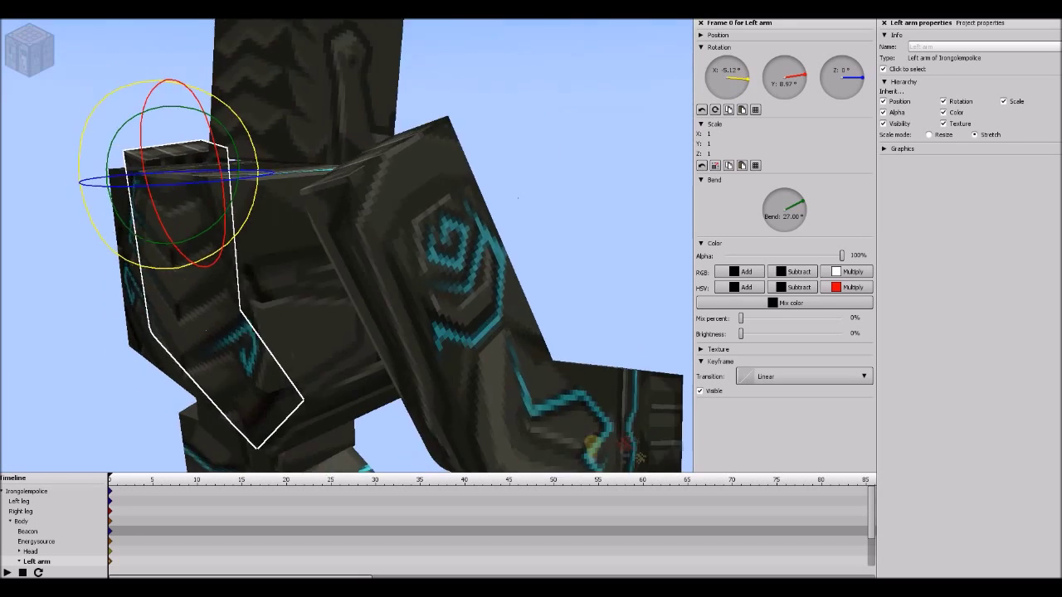
{"action": "left_click", "coordinate": [448, 274]}
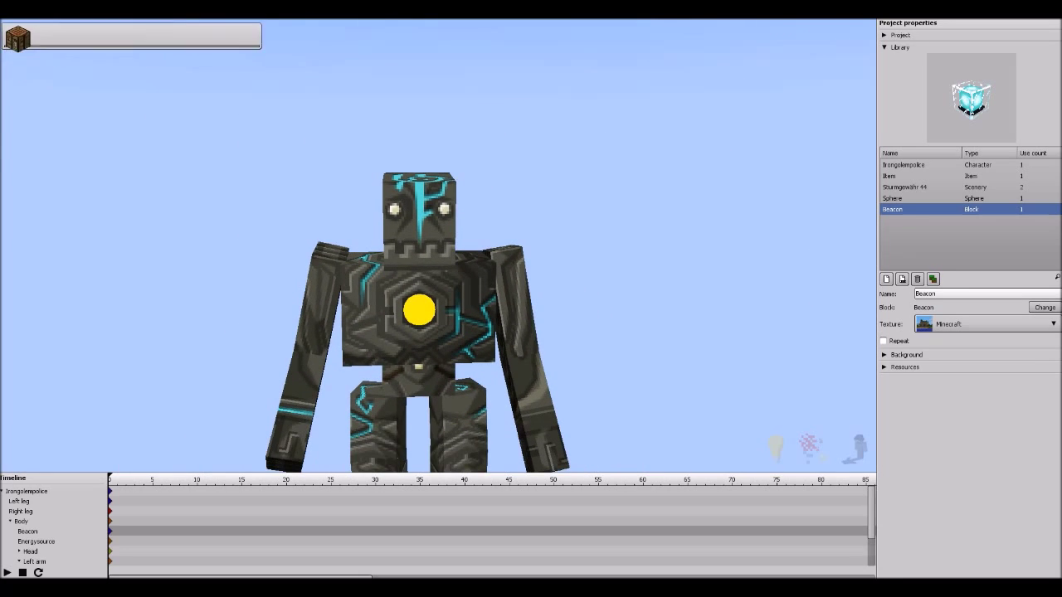
{"action": "left_click", "coordinate": [29, 50]}
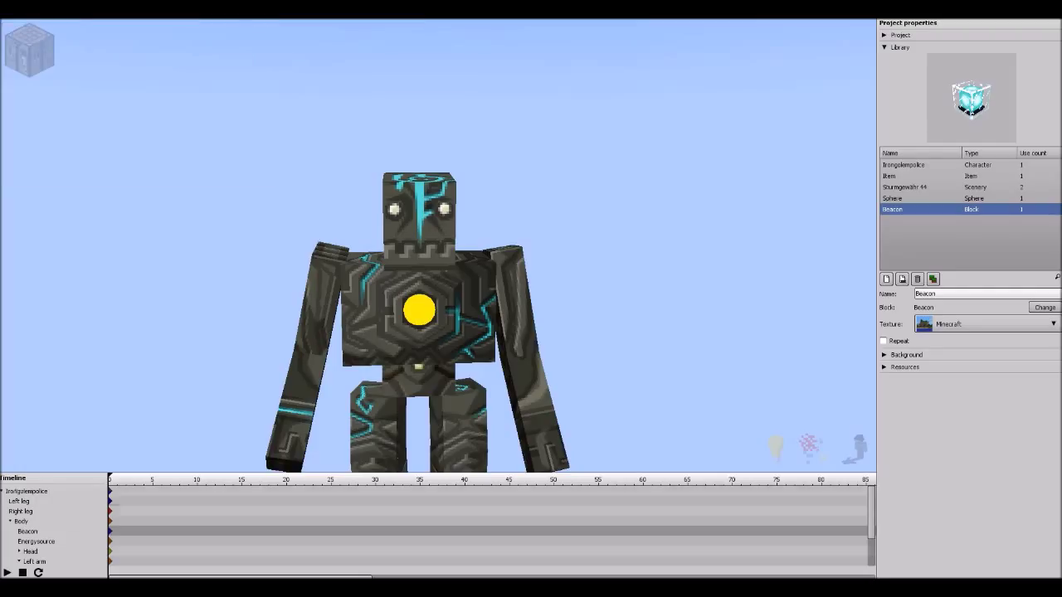
Duplicate the hidden Golemaxe and parent the copy to the golem's Left arm.
{"action": "scroll", "coordinate": [54, 525], "scroll_direction": "down", "scroll_amount": 2}
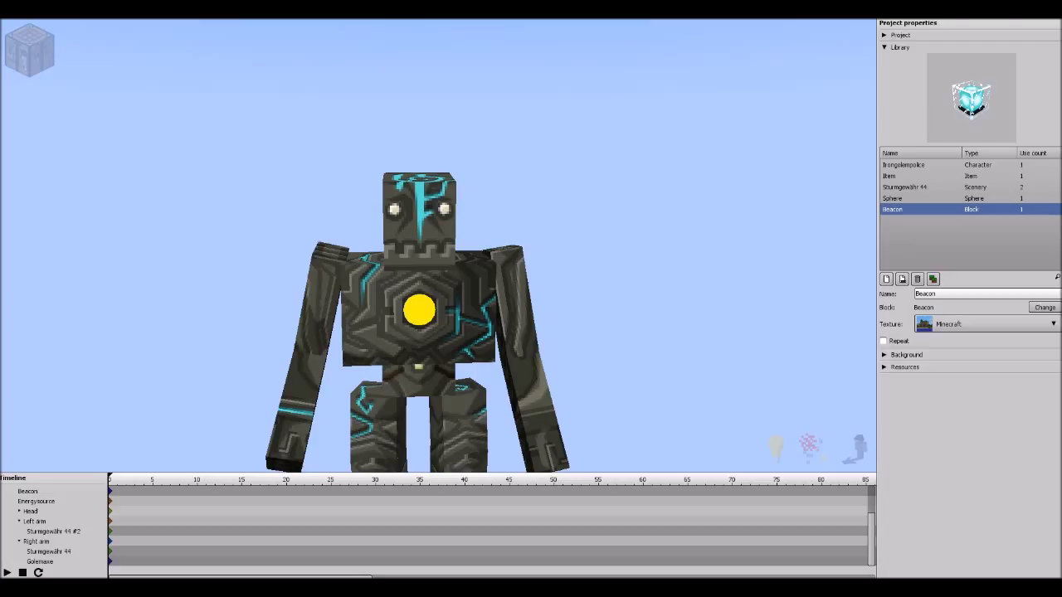
{"action": "left_click", "coordinate": [39, 561]}
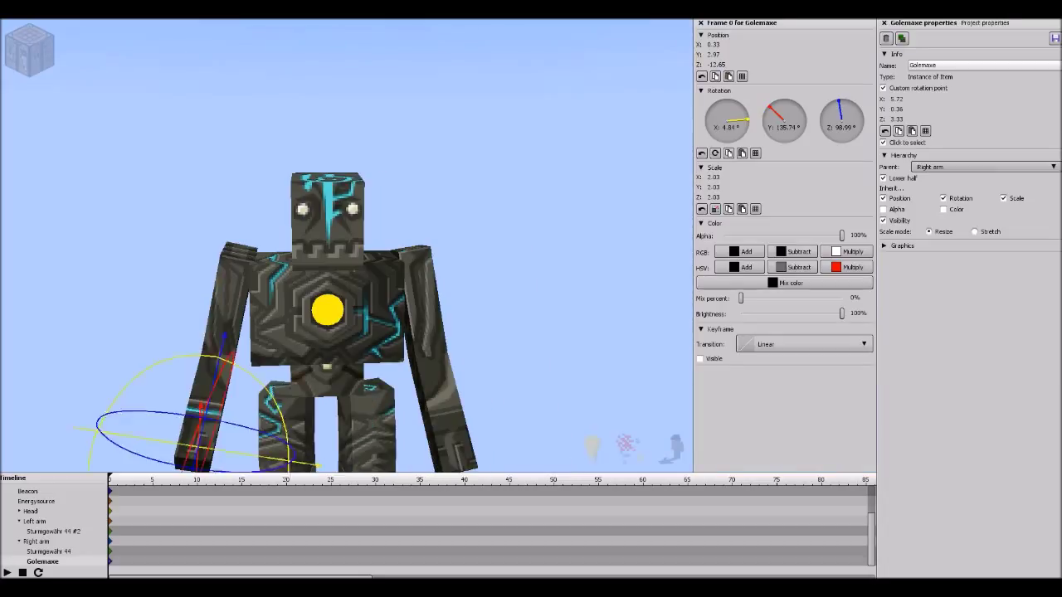
{"action": "left_click", "coordinate": [982, 167]}
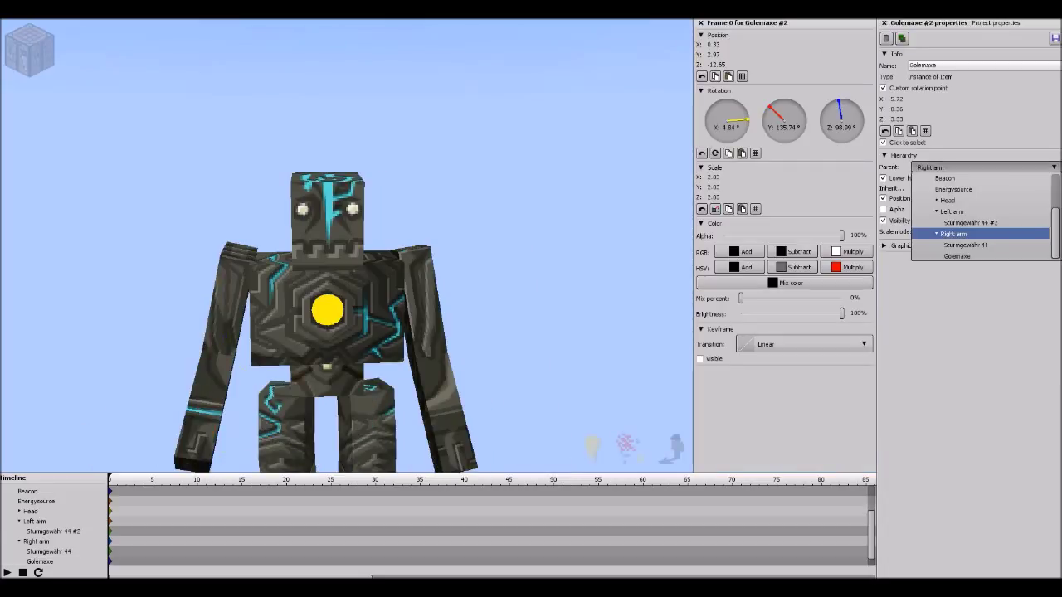
{"action": "left_click", "coordinate": [951, 212]}
{"action": "left_click", "coordinate": [132, 451]}
{"action": "right_click_drag", "start_coordinate": [132, 451], "coordinate": [132, 451]}
Collapse the arms, the Body and the whole Irongolempolice hierarchy in the timeline.
{"action": "left_click", "coordinate": [19, 521]}
{"action": "scroll", "coordinate": [59, 531], "scroll_direction": "up", "scroll_amount": 1}
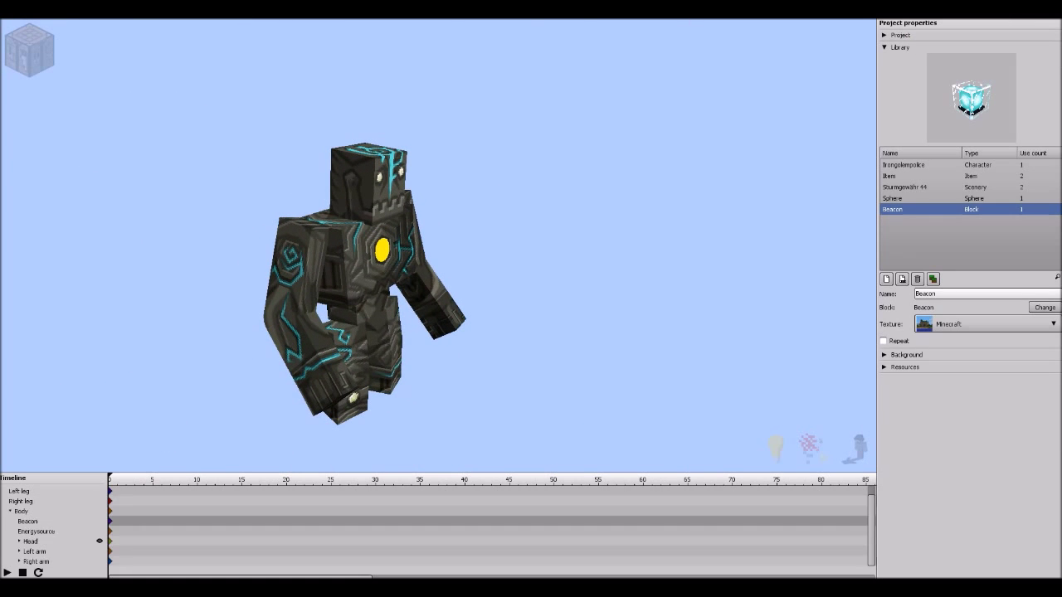
{"action": "left_click", "coordinate": [11, 511]}
{"action": "left_click", "coordinate": [3, 491]}
{"action": "right_click_drag", "start_coordinate": [438, 248], "coordinate": [564, 249]}
Move the Iron Golem Police Force project folder from Projects into the Solider folder using the Open project dialog.
{"action": "mouse_move", "coordinate": [29, 50]}
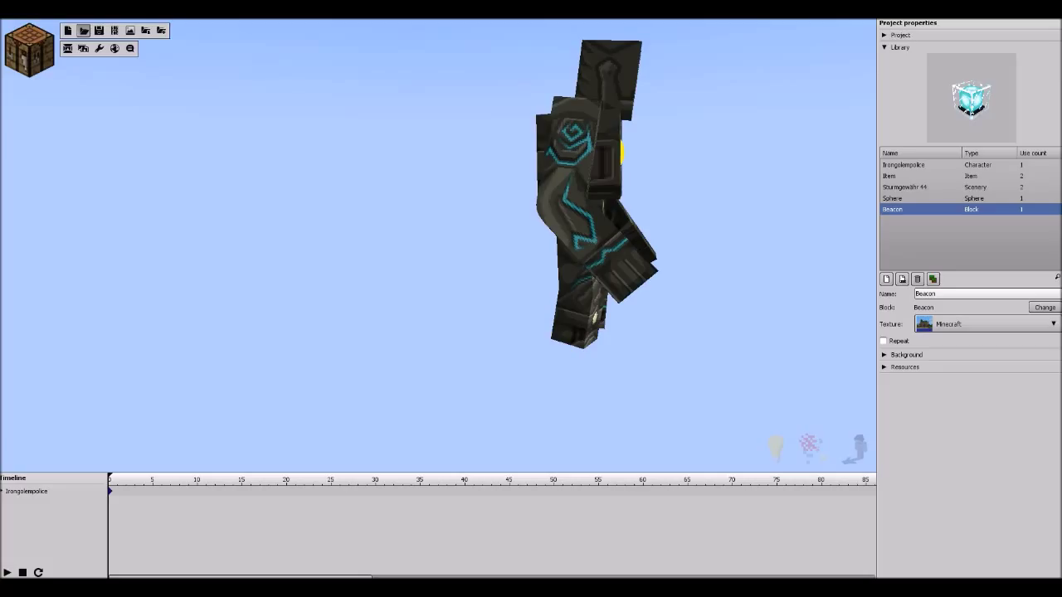
{"action": "left_click", "coordinate": [83, 30]}
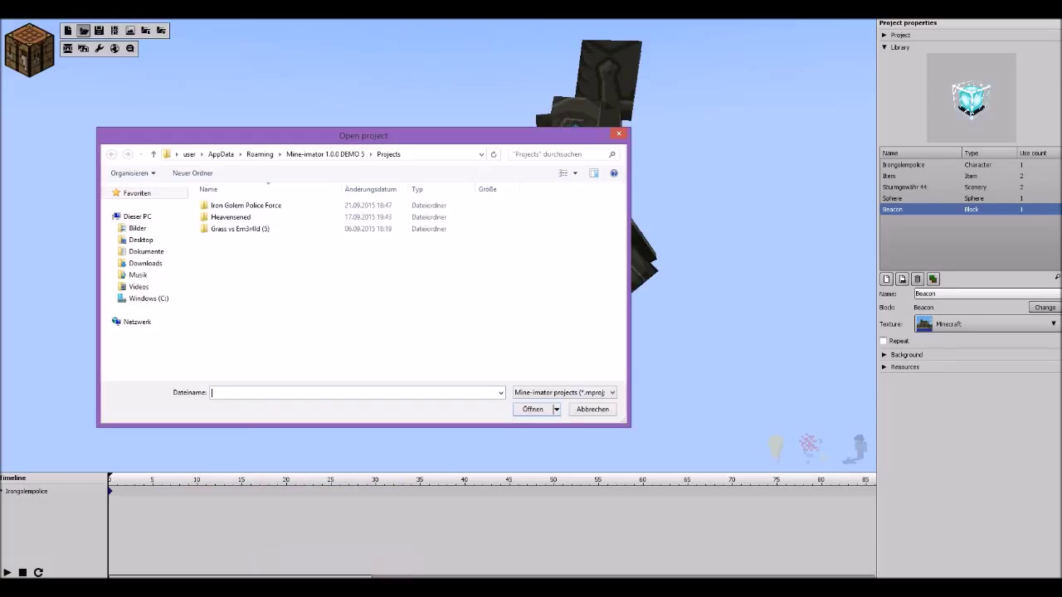
{"action": "right_click", "coordinate": [253, 206]}
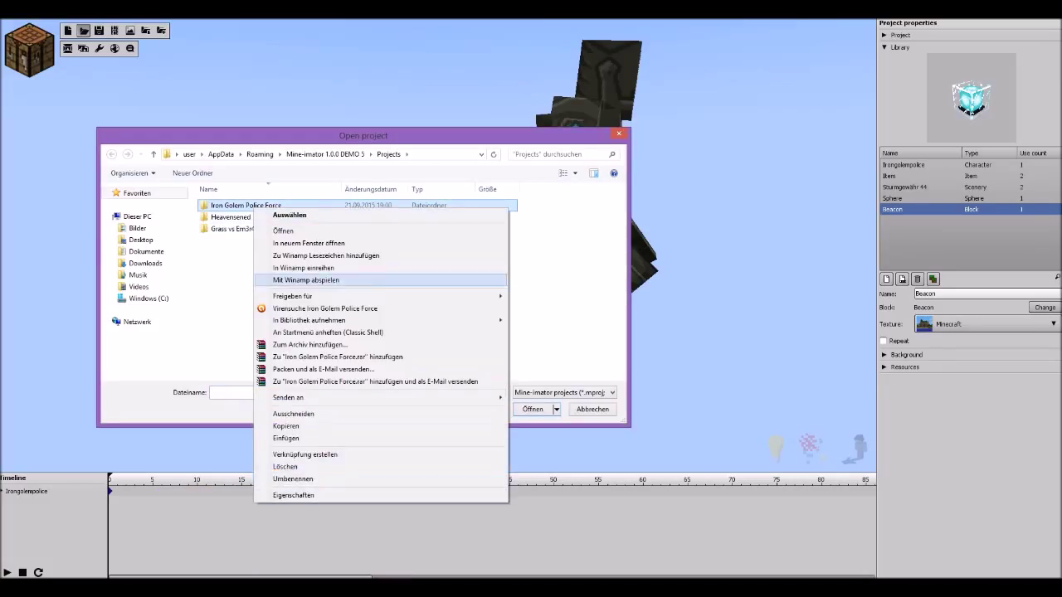
{"action": "left_click", "coordinate": [294, 413]}
{"action": "left_click", "coordinate": [326, 155]}
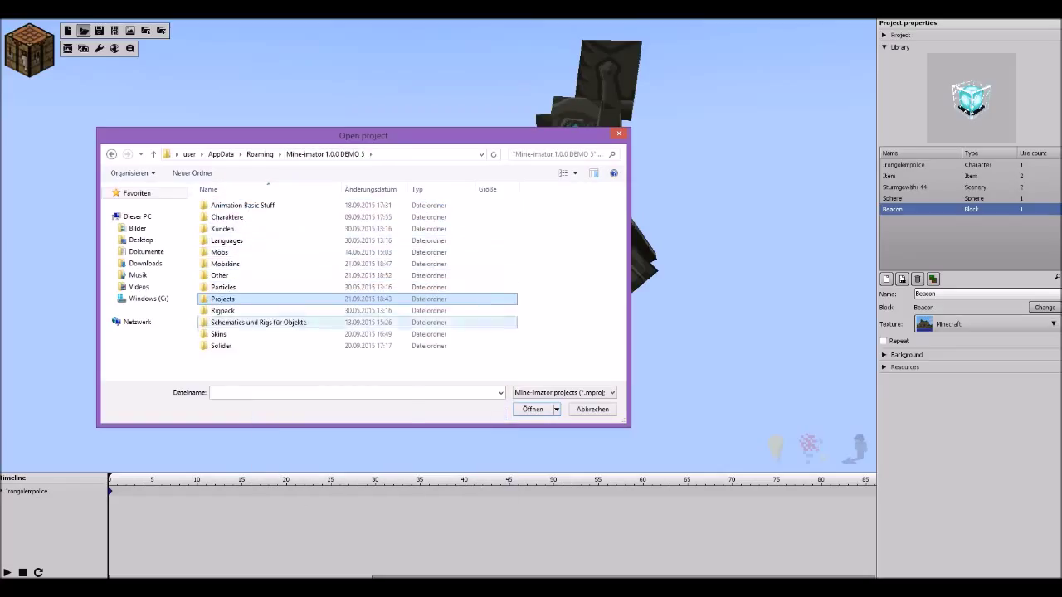
{"action": "double_click", "coordinate": [220, 345]}
{"action": "right_click", "coordinate": [246, 278]}
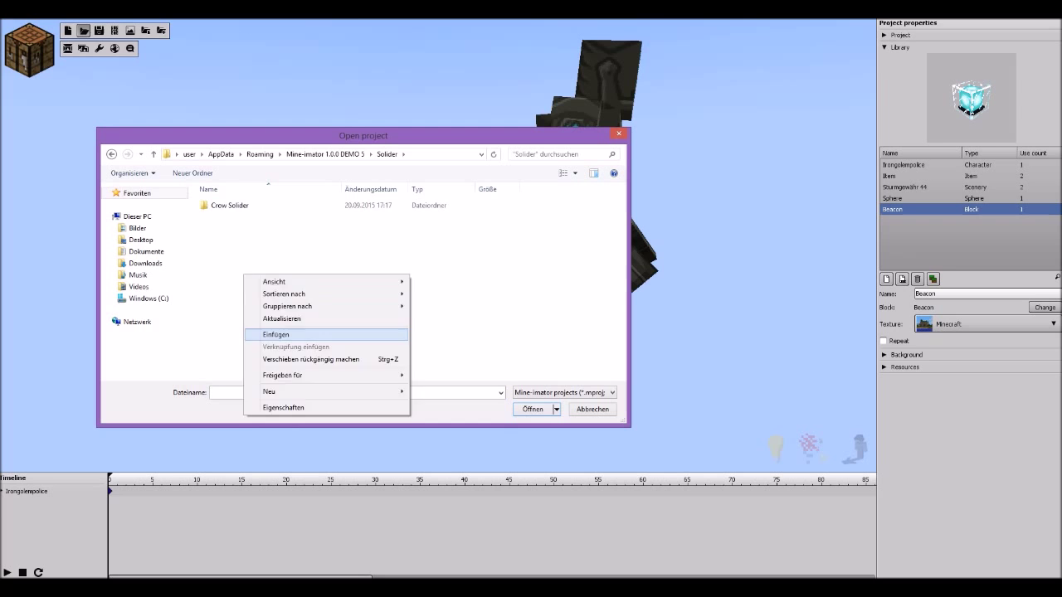
{"action": "left_click", "coordinate": [277, 335]}
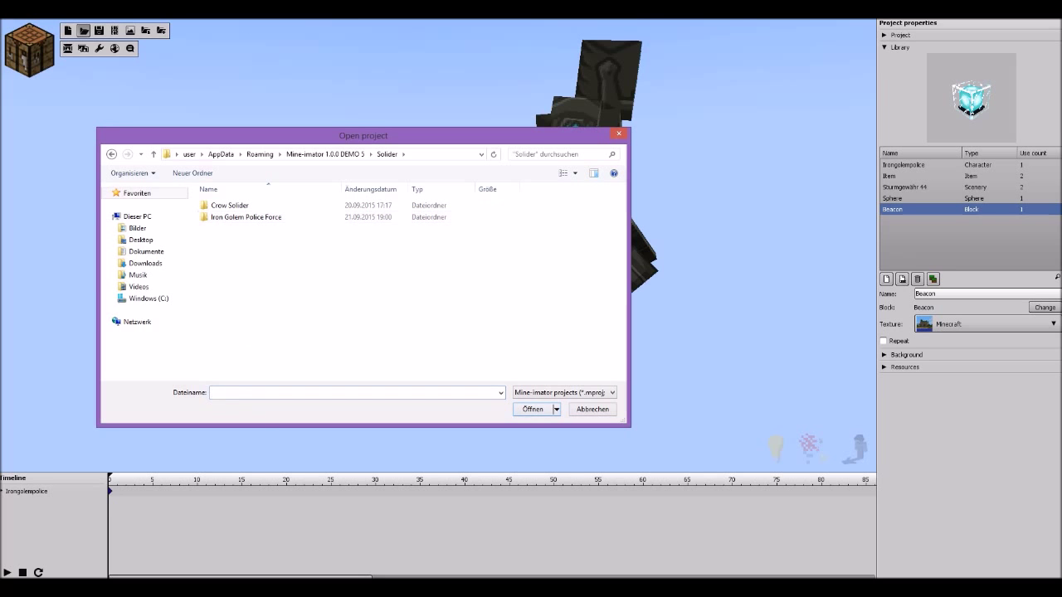
{"action": "key", "text": "Escape"}
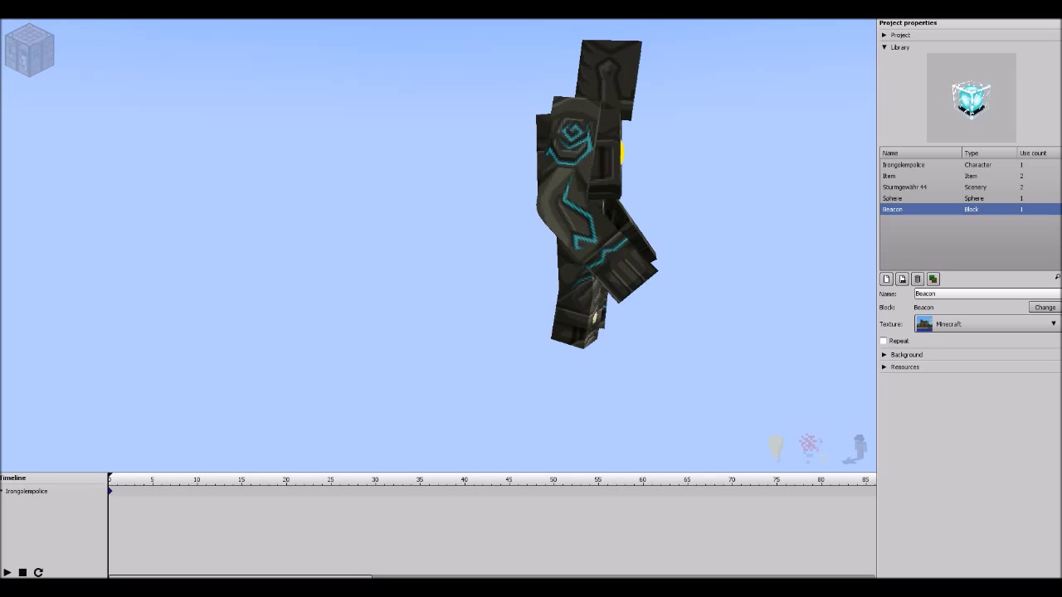